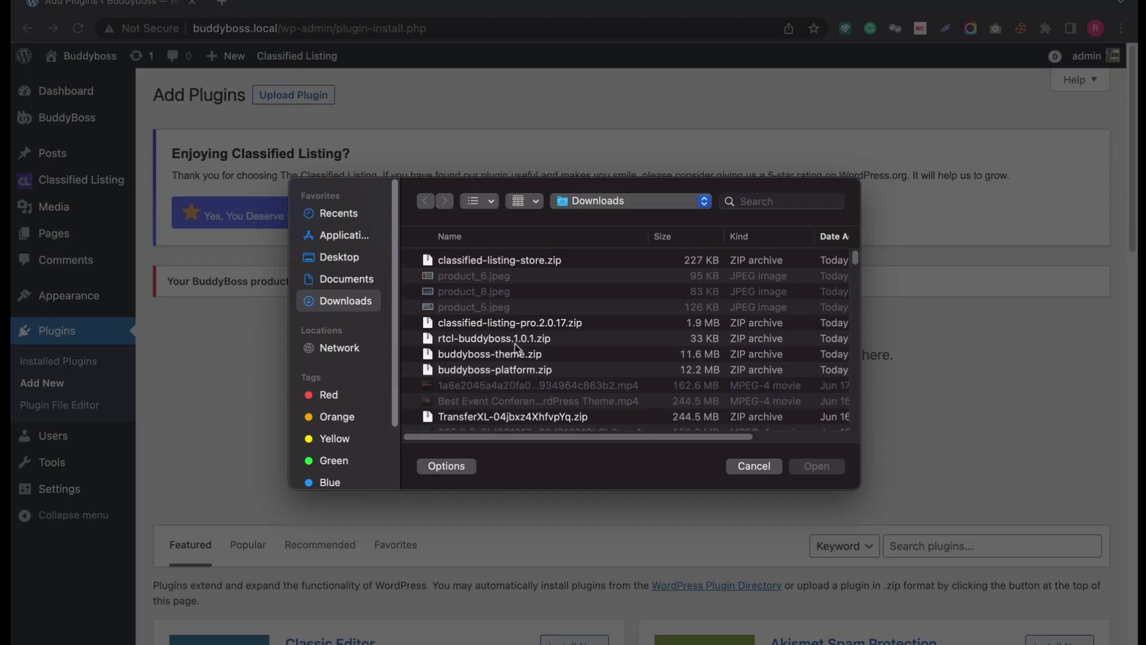
Select the rtcl-buddyboss.1.0.1.zip archive in Downloads as the plugin file.
left_click(517, 339)
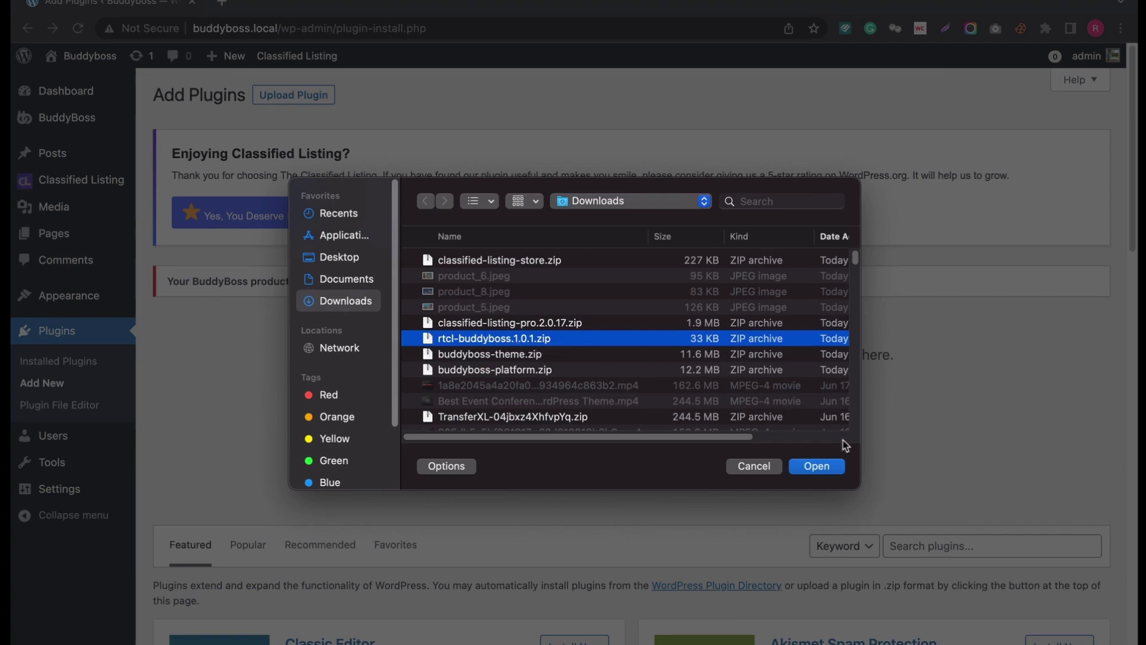
Upload and install rtcl-buddyboss.1.0.1.zip, then activate the plugin.
left_click(839, 466)
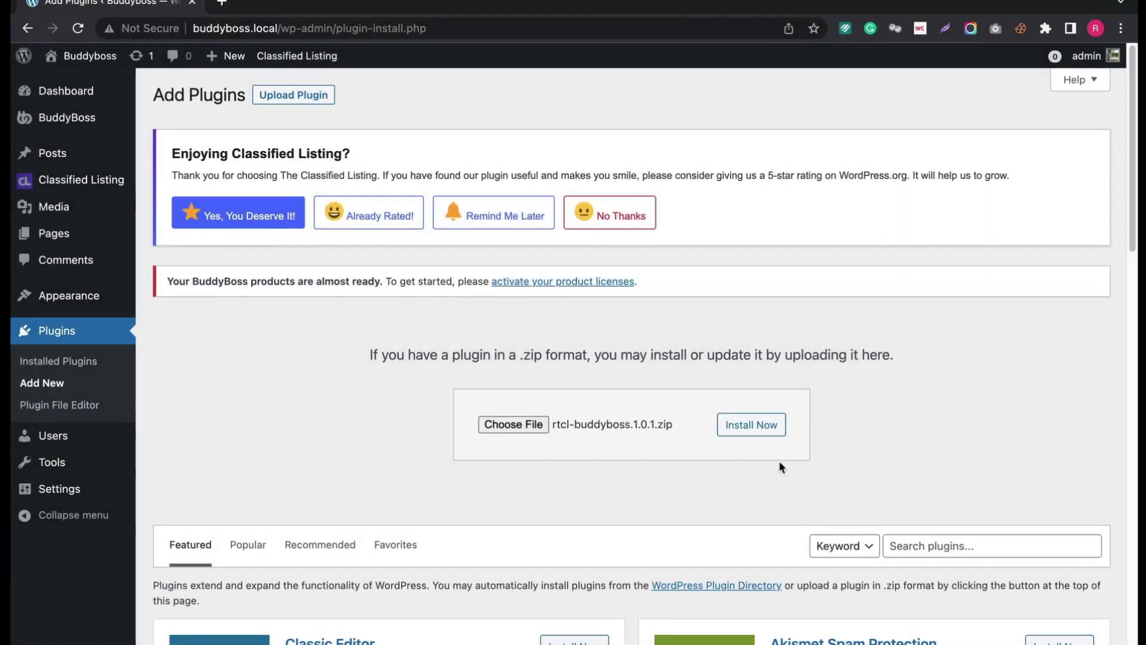
left_click(753, 431)
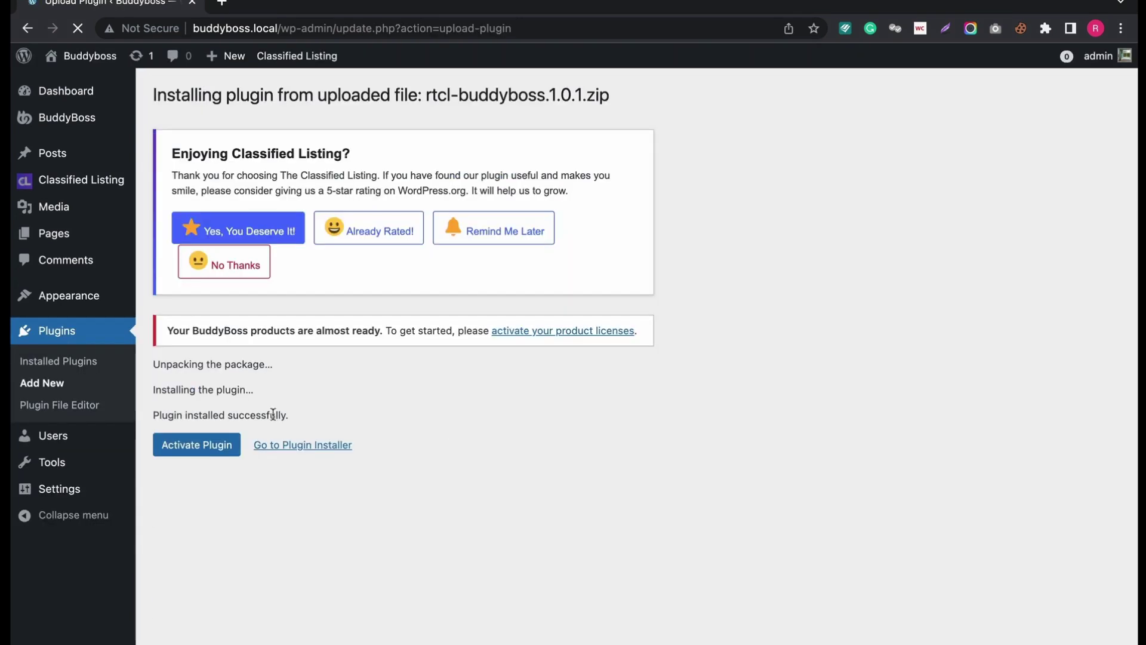
left_click(214, 445)
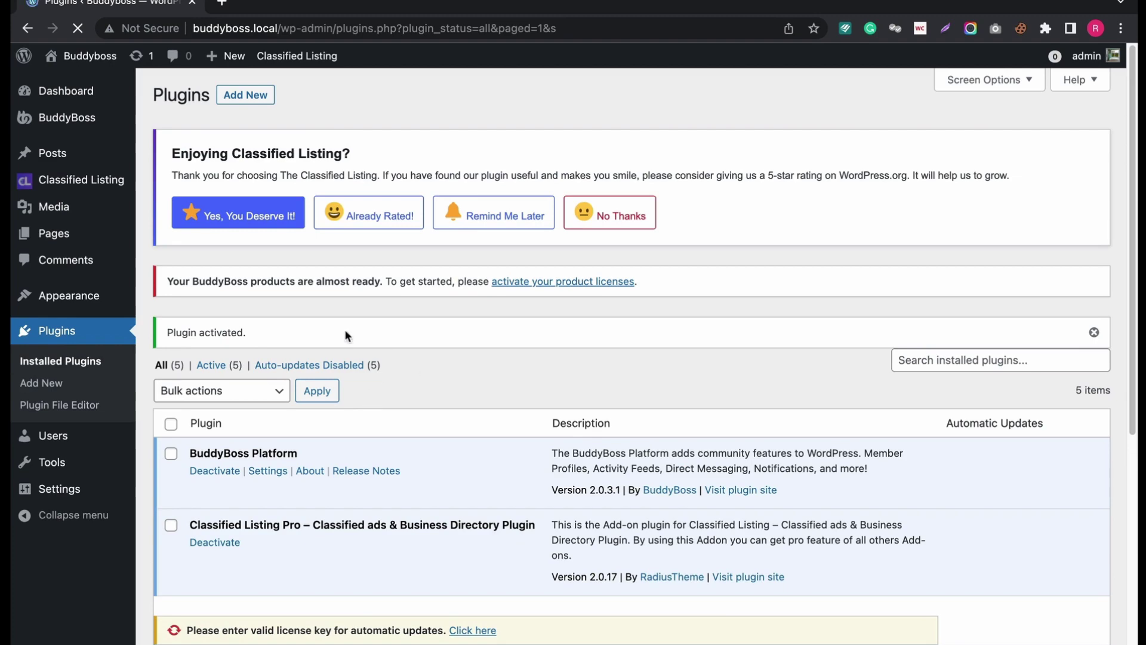
Go to Classified Listing > Settings and show the BuddyBoss tab.
left_click(78, 183)
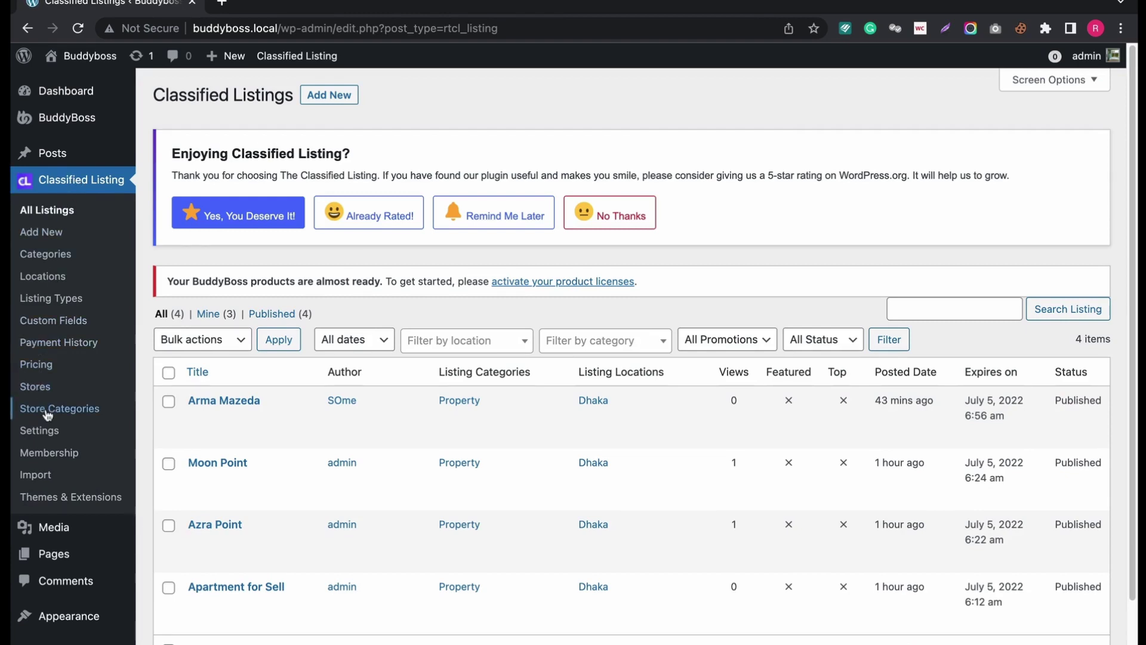
left_click(49, 432)
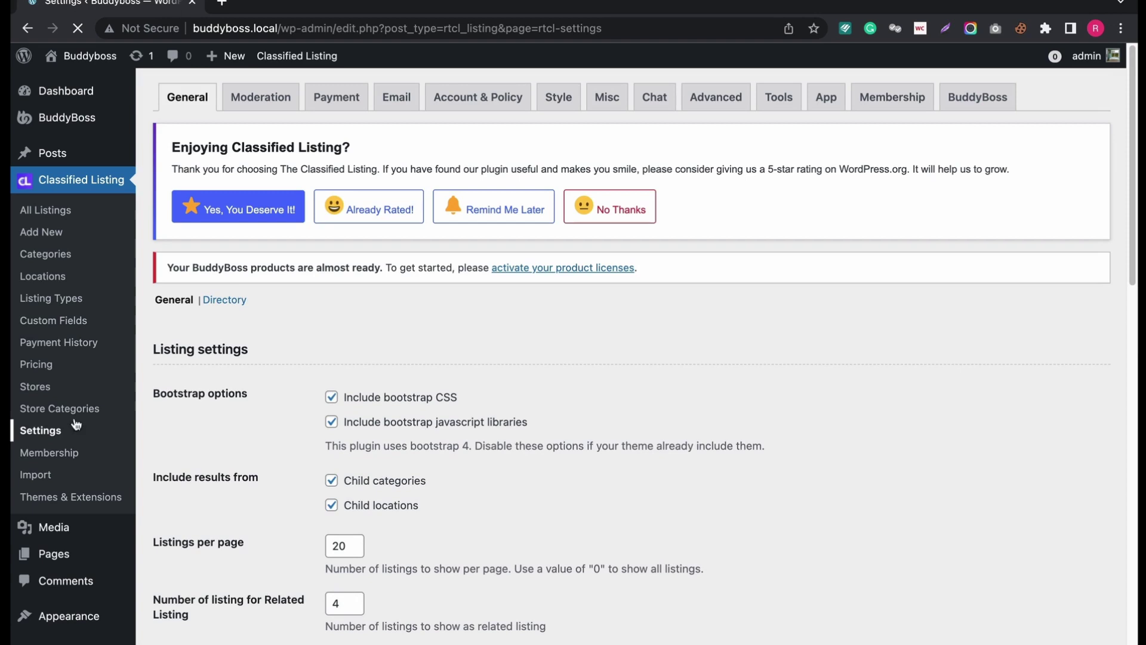
left_click(981, 106)
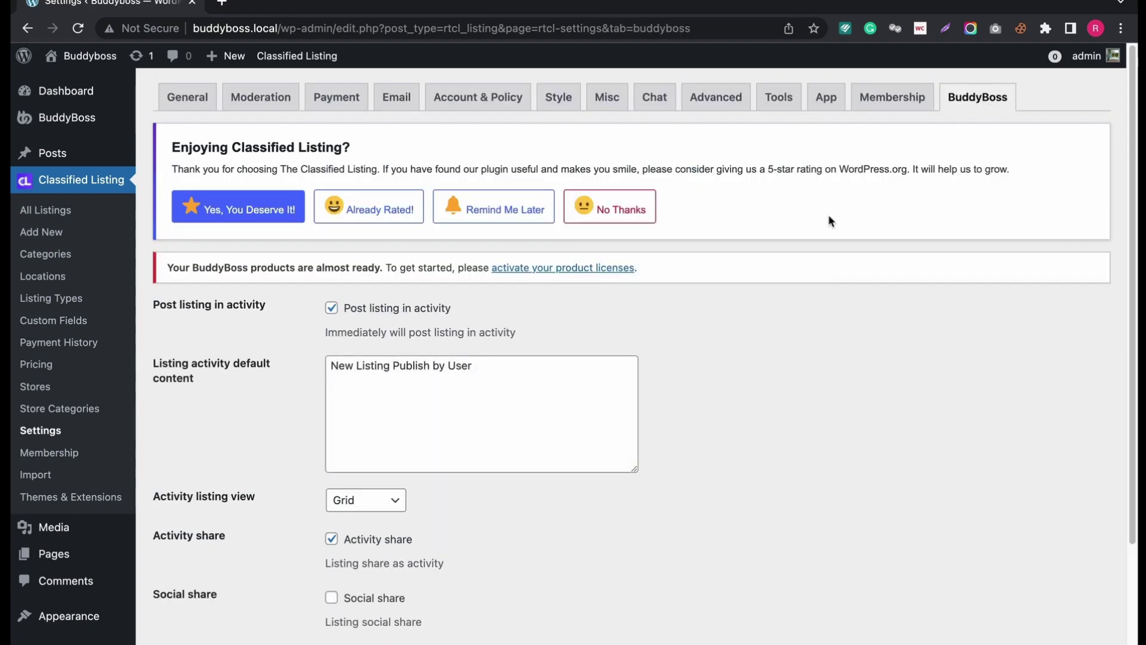
Review the BuddyBoss options and place the cursor in the listing activity default content text.
scroll(829, 216, "down", 5)
scroll(827, 217, "up", 4)
scroll(827, 219, "up", 1)
scroll(828, 220, "down", 1)
scroll(829, 220, "down", 1)
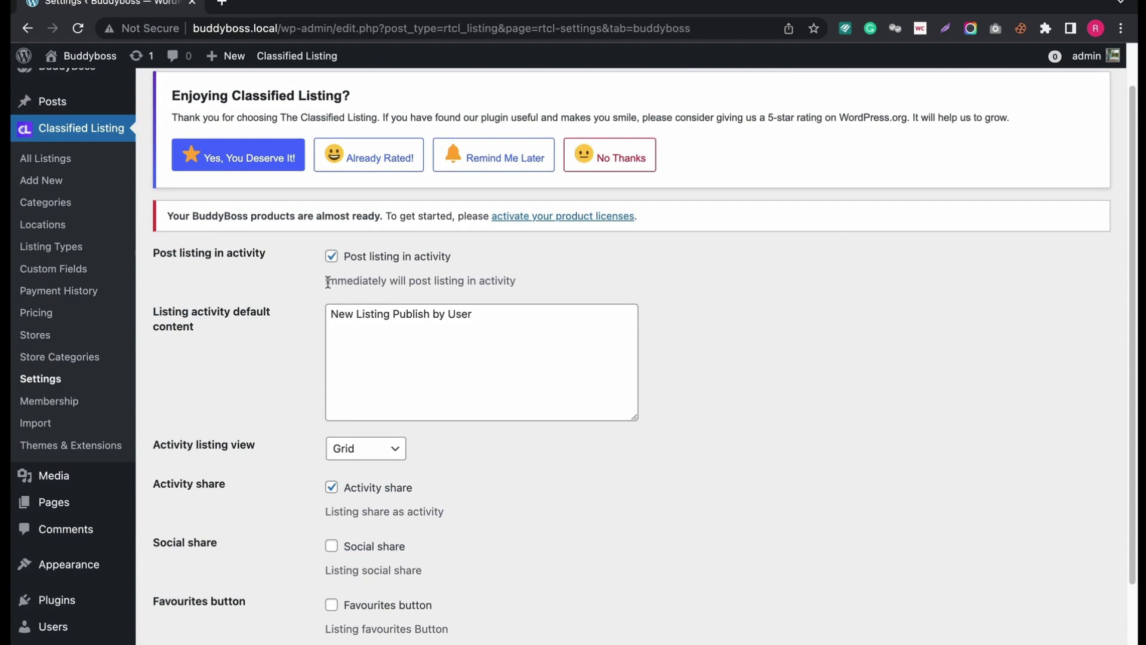
left_click_drag(324, 281, 514, 280)
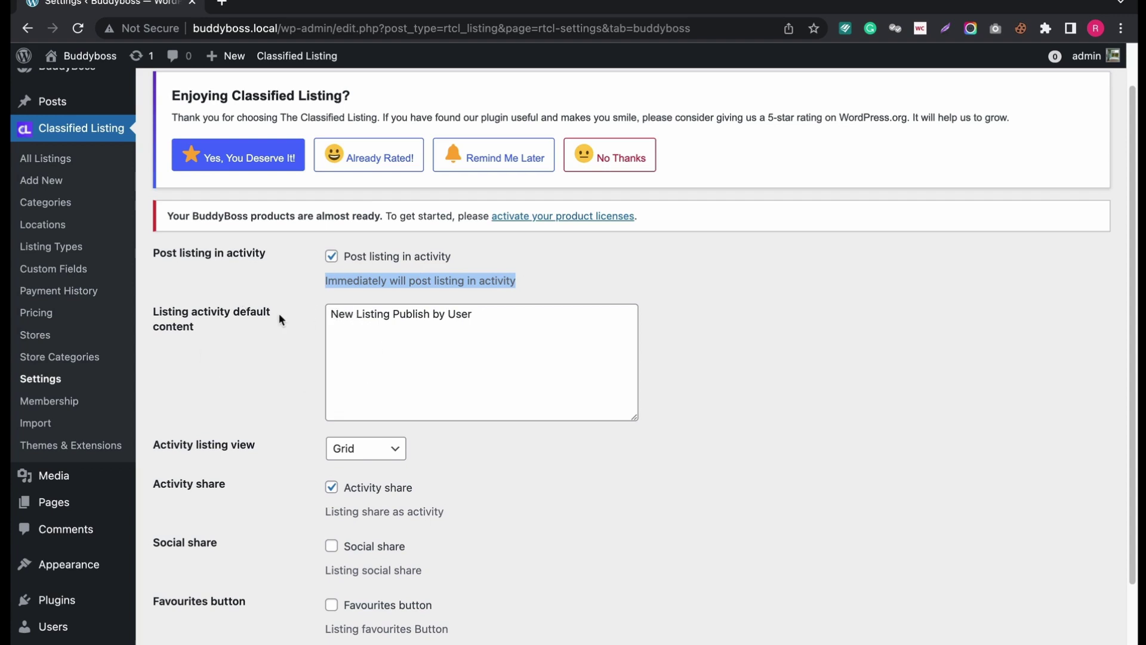
scroll(279, 319, "down", 1)
left_click(445, 251)
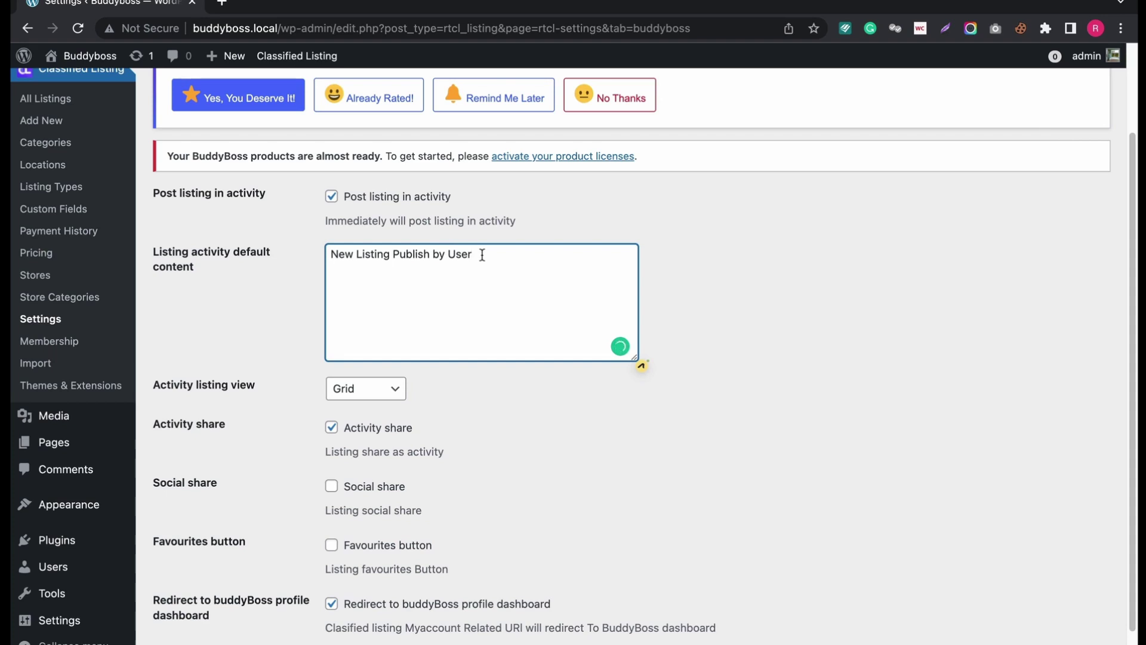
Change the default content to 'New Listing Publish by Member' and set activity listing view to List.
key("BackSpace")
type("Member")
left_click(400, 395)
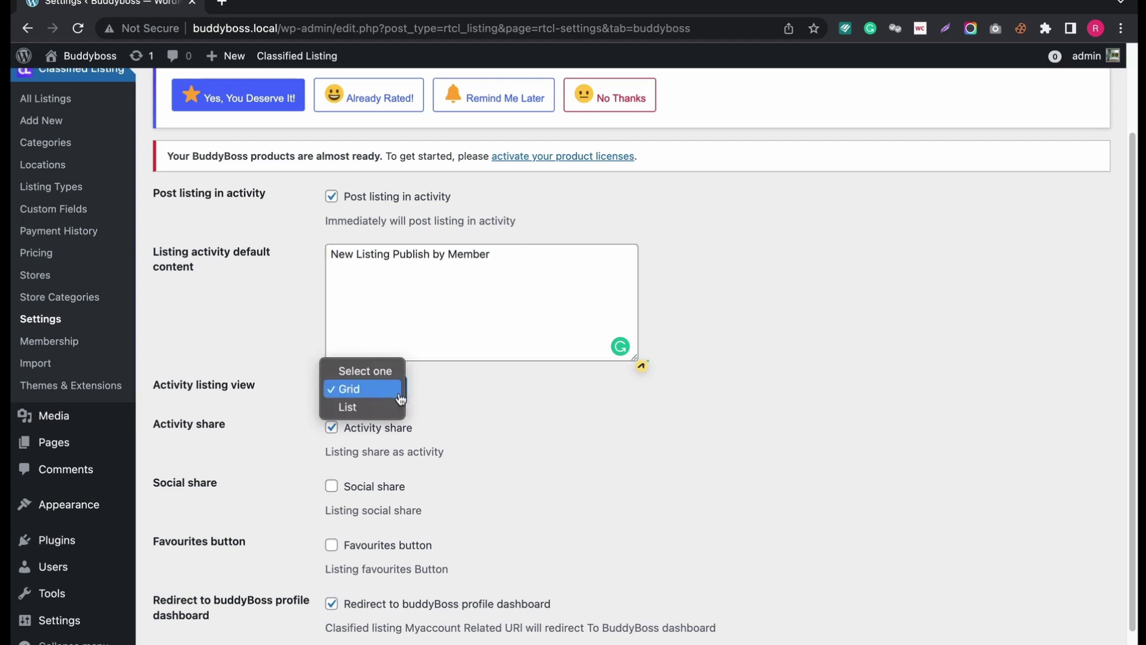
left_click(377, 409)
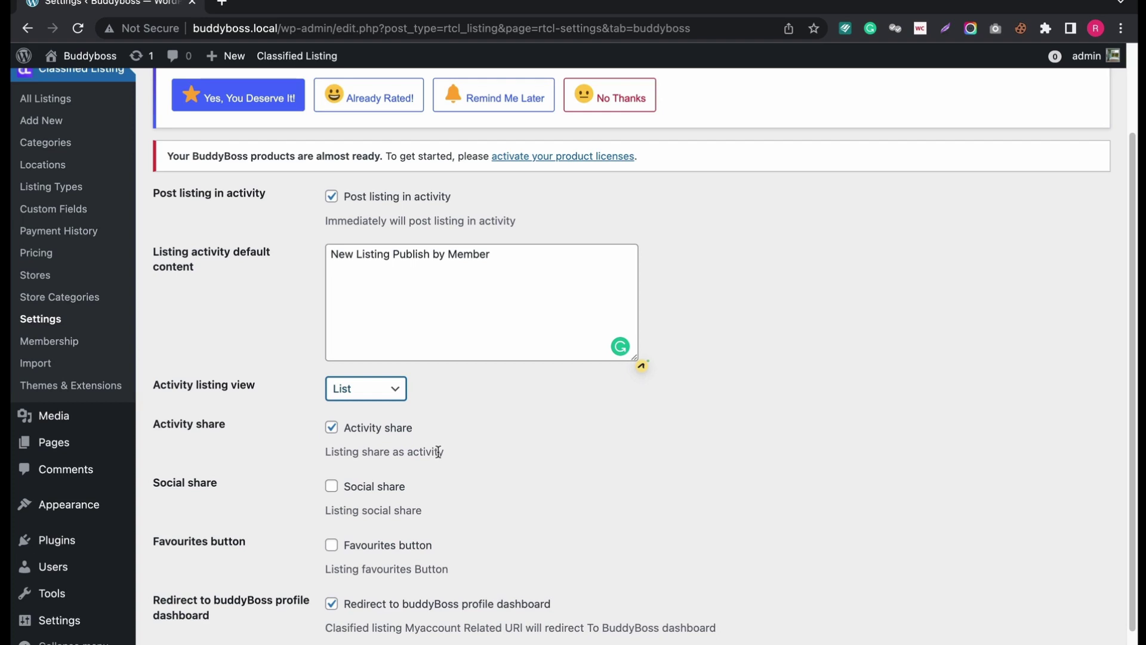
Enable social share and favourites, disable the profile dashboard redirect, and save the settings.
left_click(333, 487)
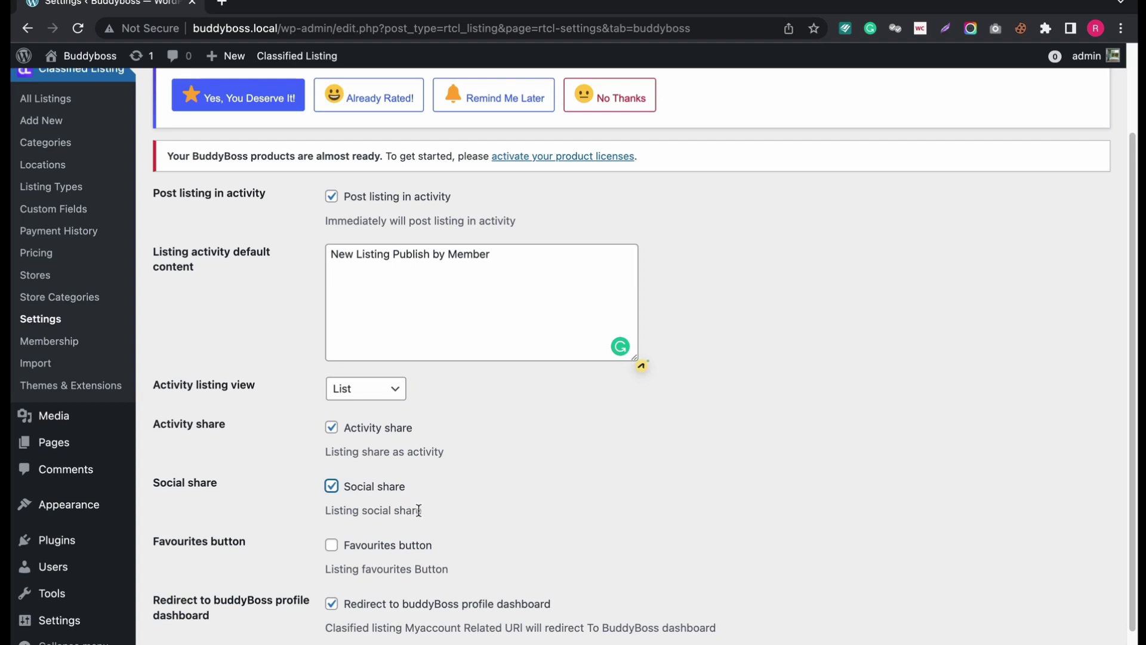
scroll(420, 511, "down", 1)
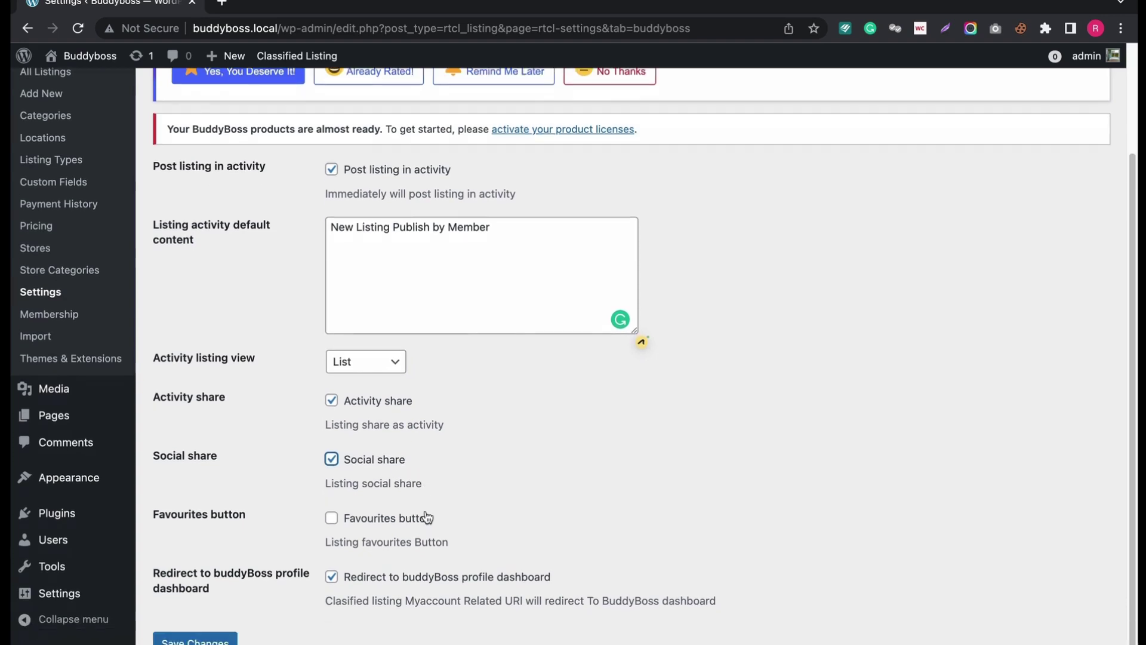
left_click(332, 519)
left_click(333, 577)
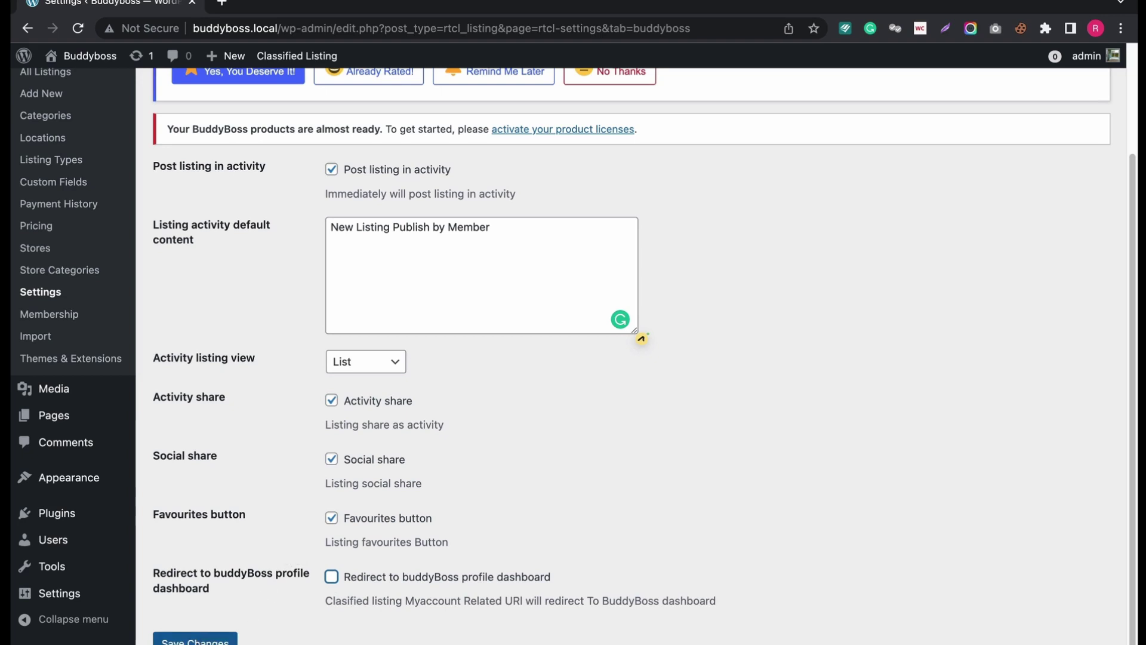
key("Tab")
key("Return")
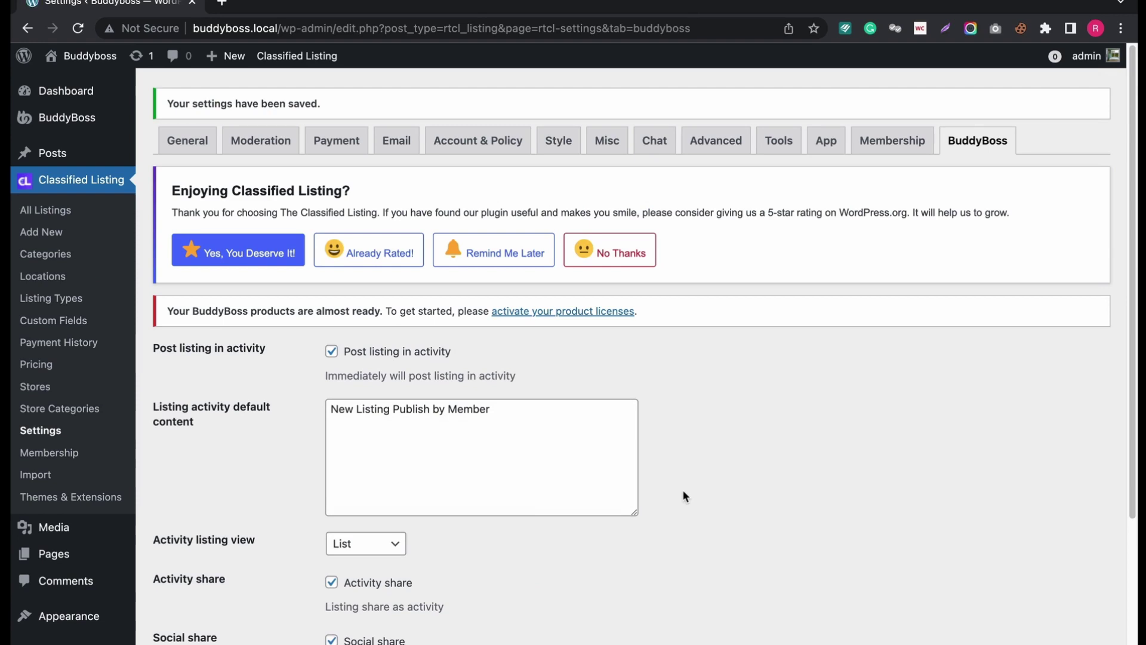
Open the Tools tab and focus the Classified Listing – BuddyBoss Integration license field.
scroll(682, 489, "down", 4)
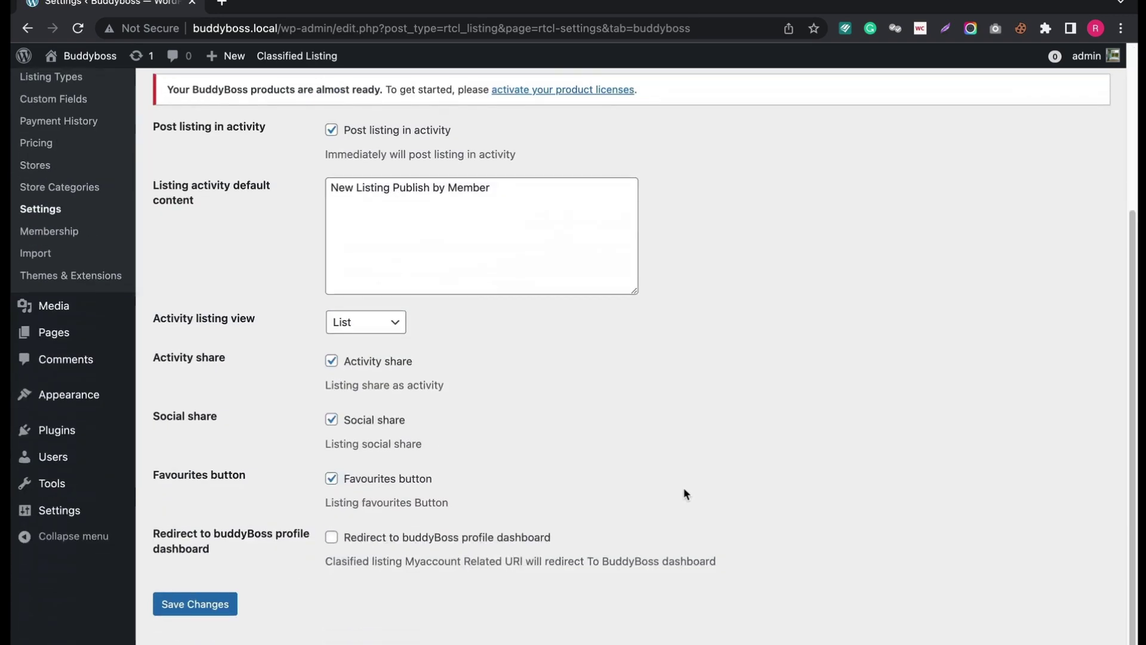
scroll(684, 487, "up", 4)
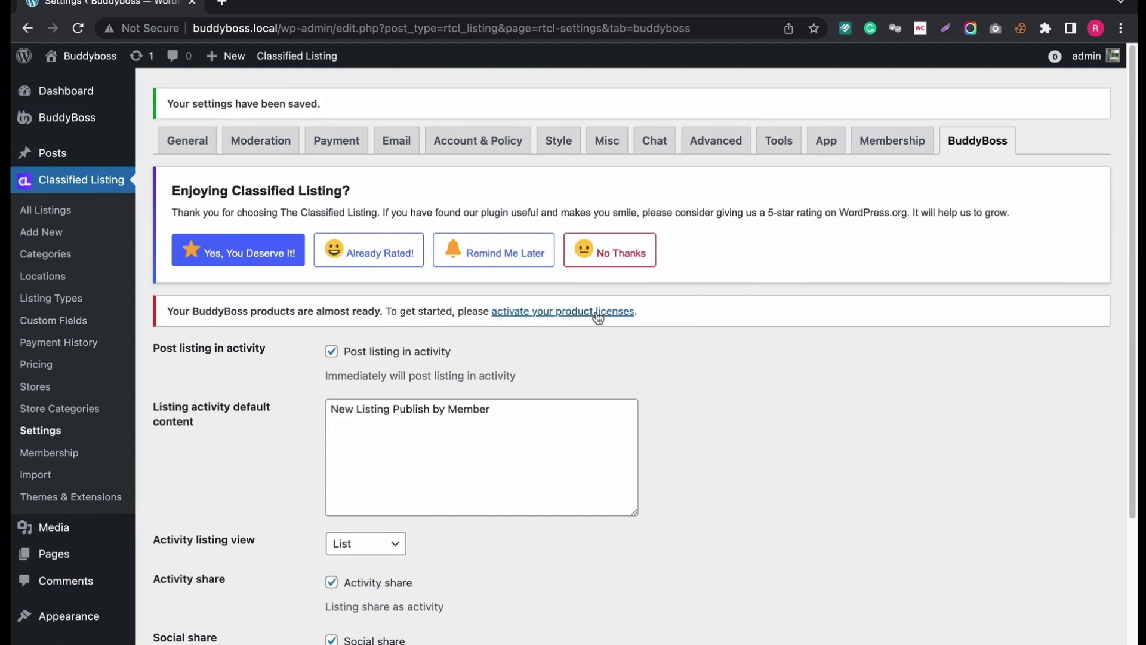
left_click(794, 139)
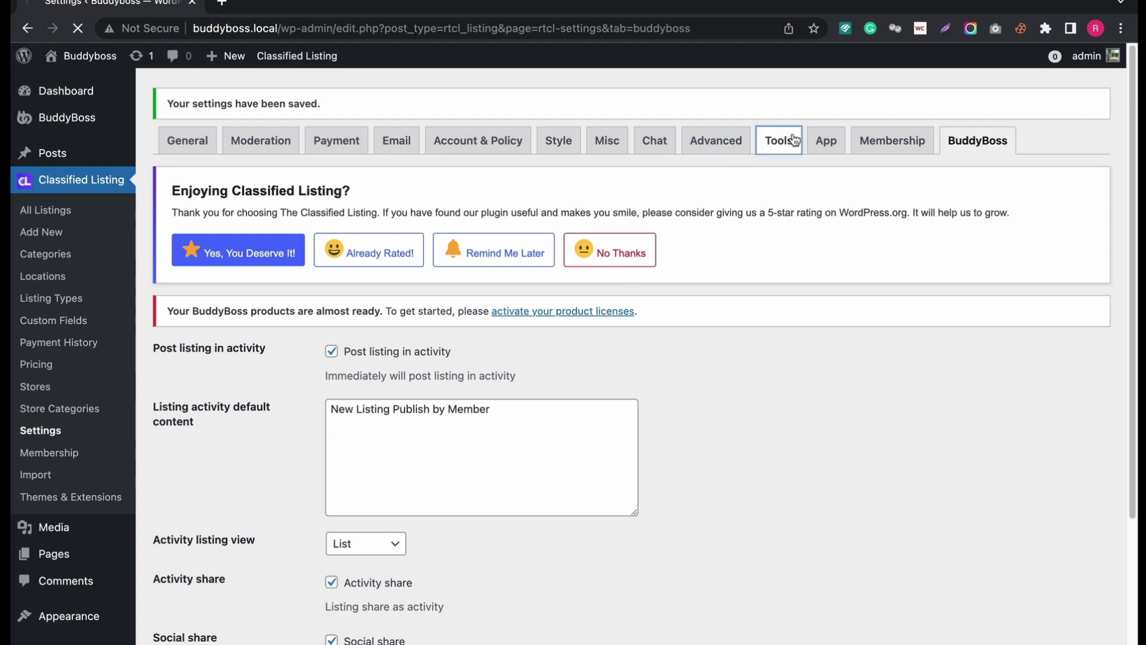
scroll(344, 382, "down", 3)
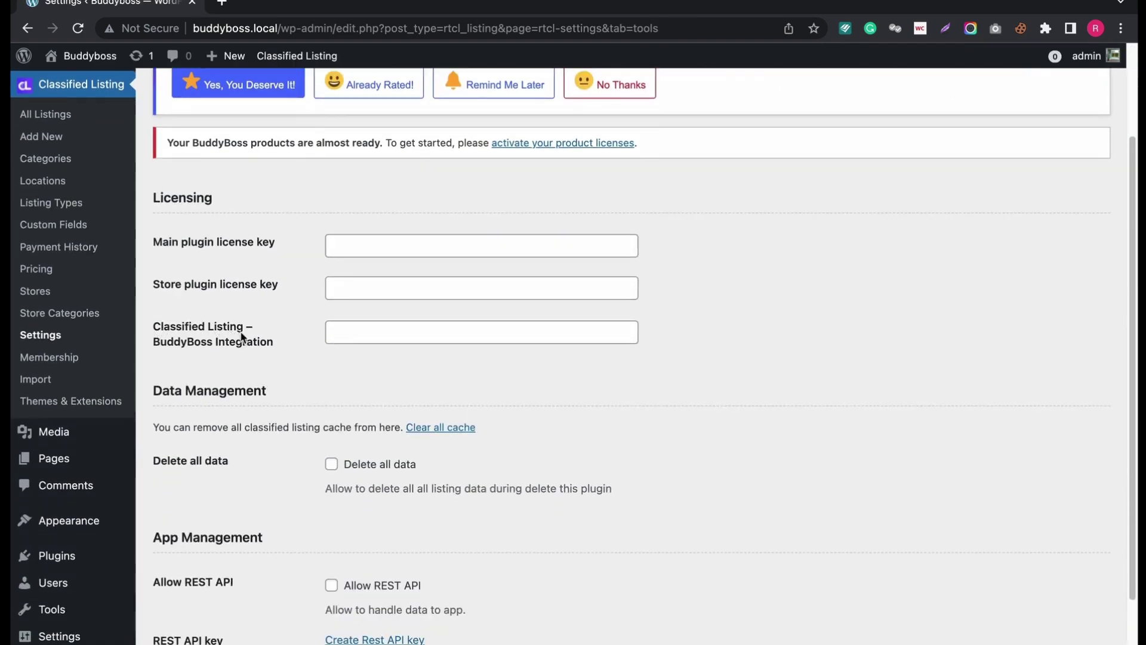
left_click_drag(278, 342, 153, 329)
left_click(351, 330)
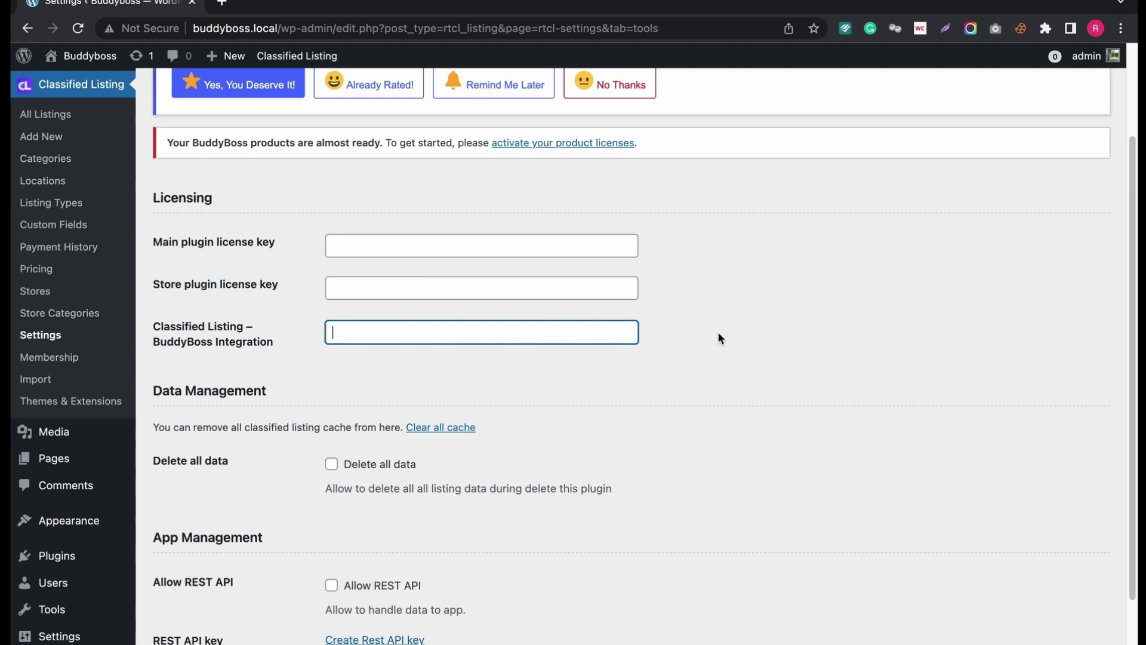
scroll(719, 337, "up", 2)
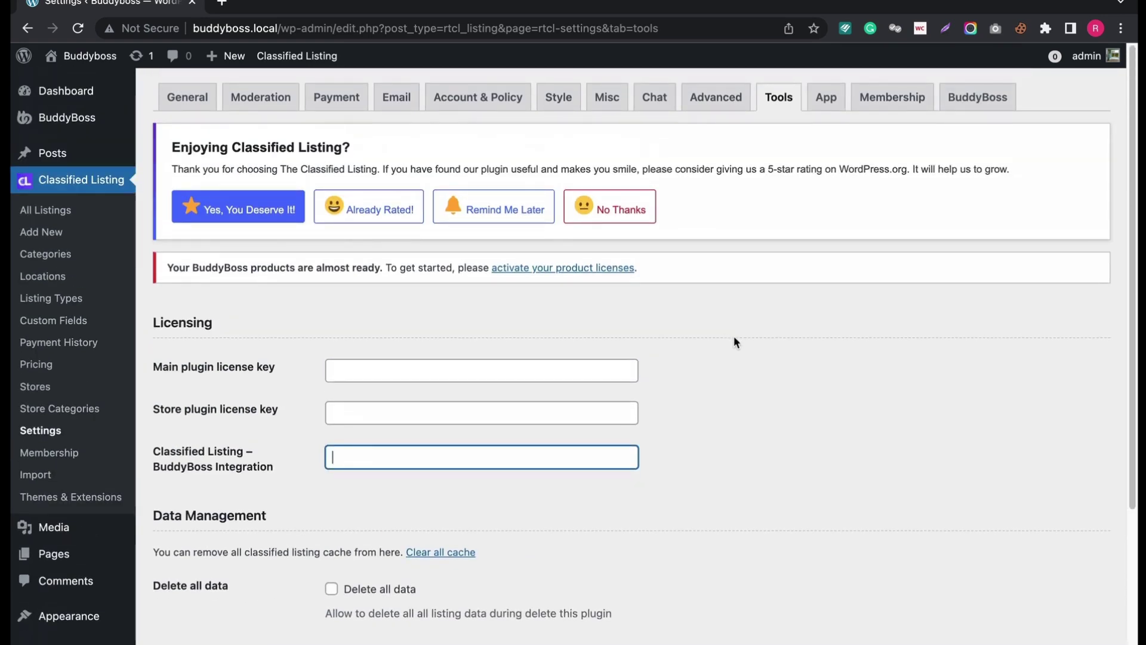
On the admin profile, review the Moon Point and Azra Point listings and the empty timeline.
left_click(976, 102)
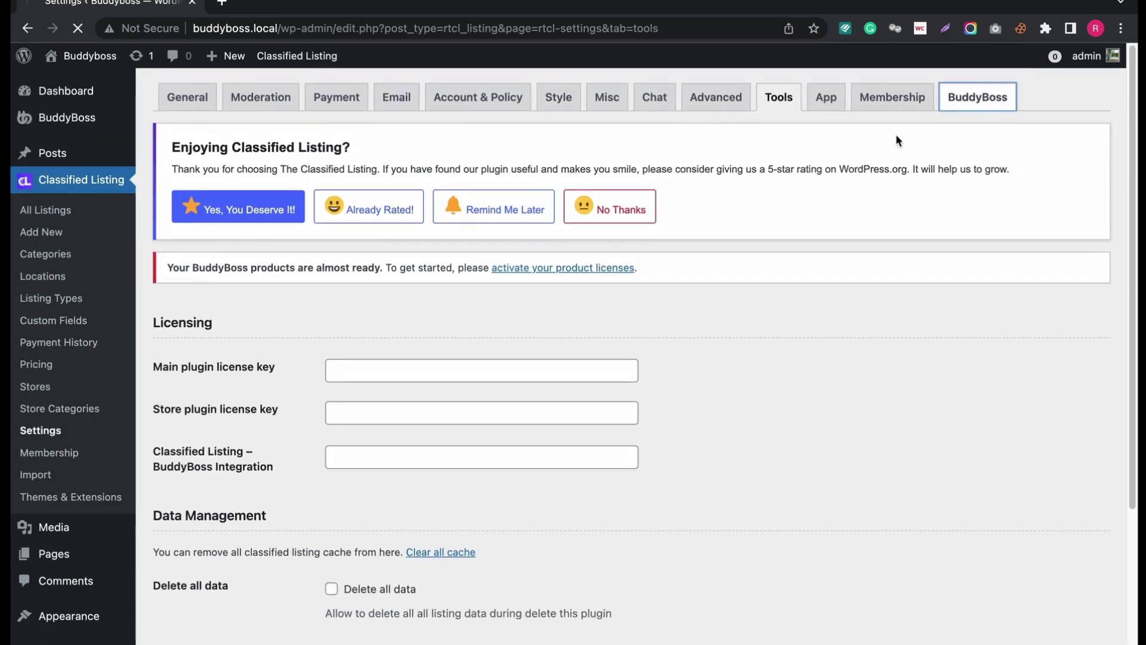
left_click(941, 87)
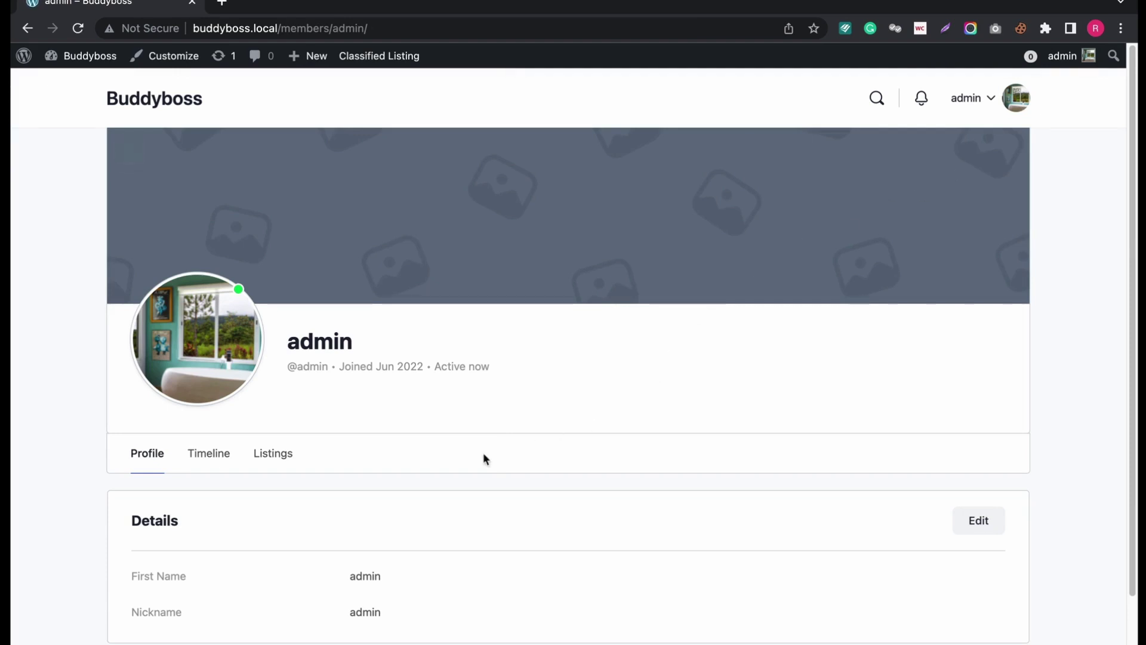
scroll(479, 452, "down", 1)
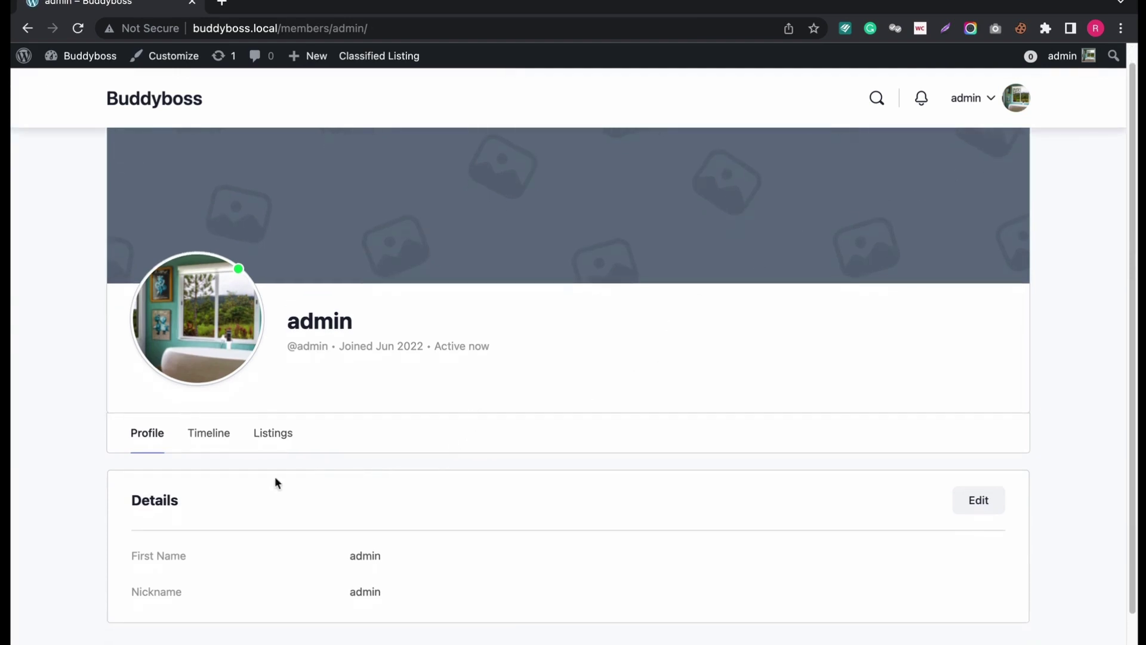
left_click(274, 434)
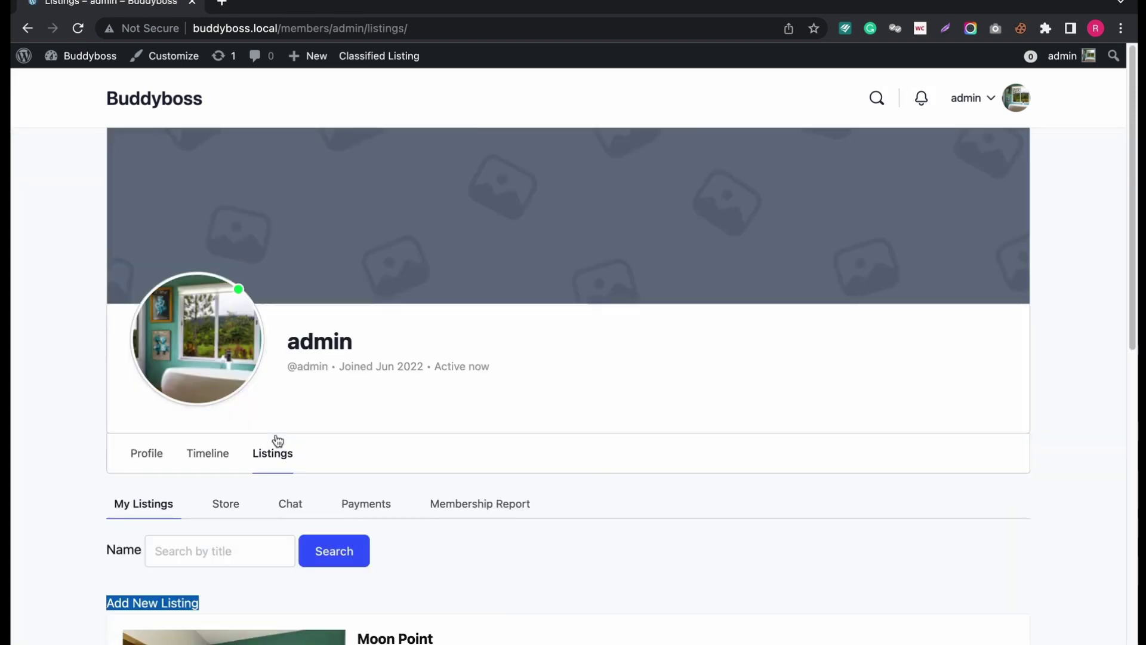
scroll(478, 406, "down", 8)
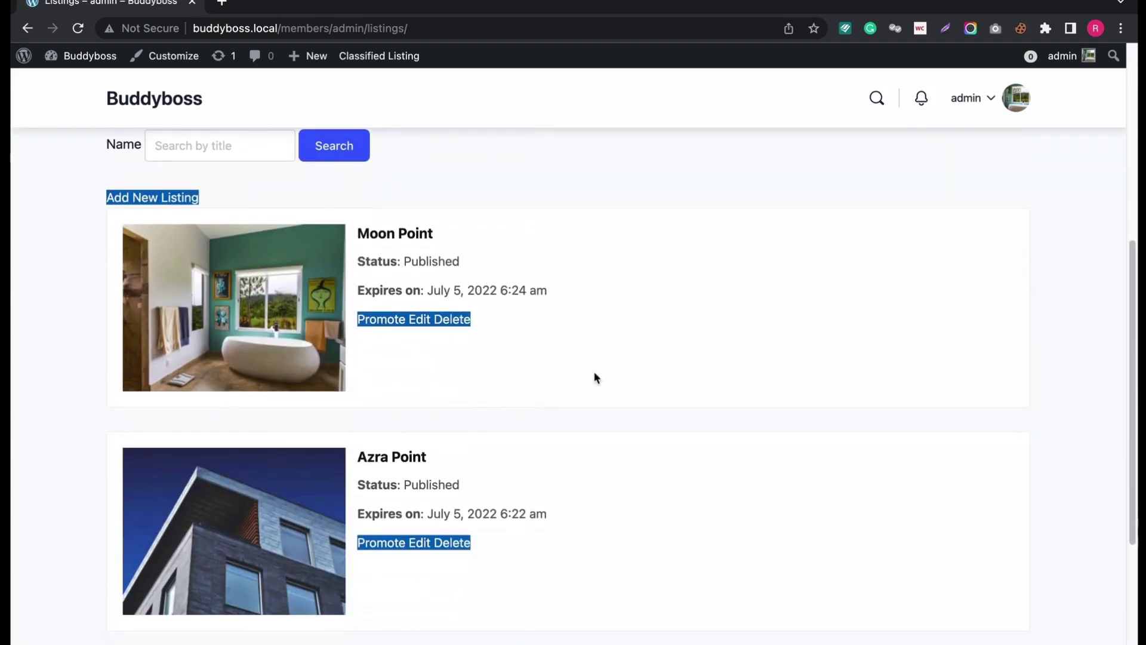
scroll(616, 364, "down", 3)
scroll(615, 363, "up", 5)
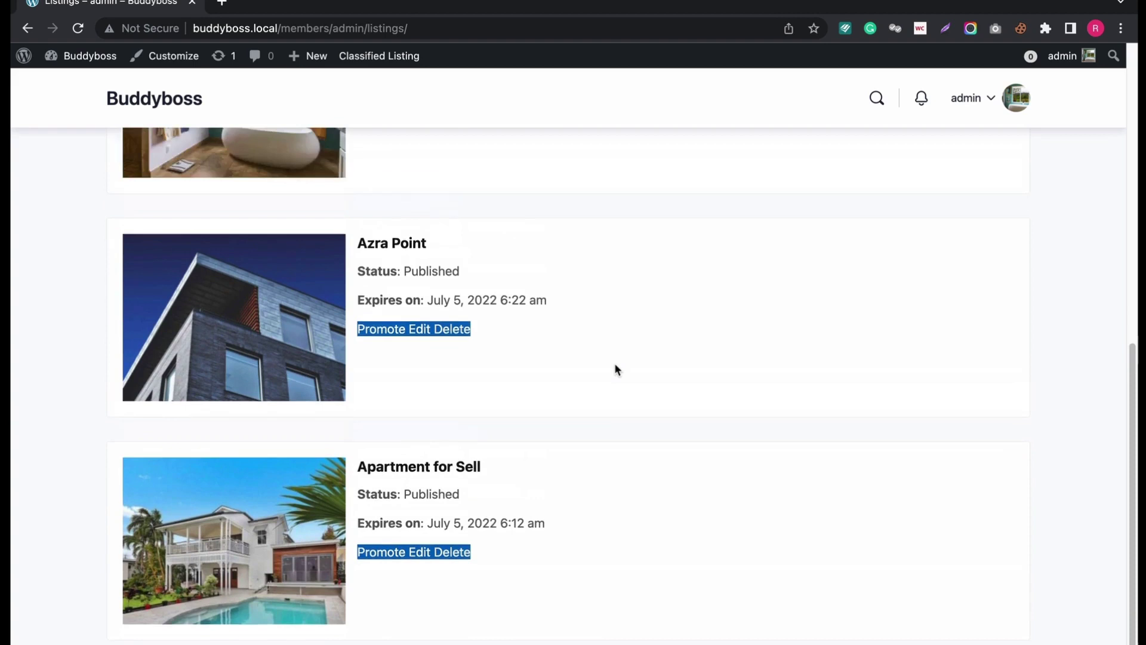
scroll(616, 368, "up", 2)
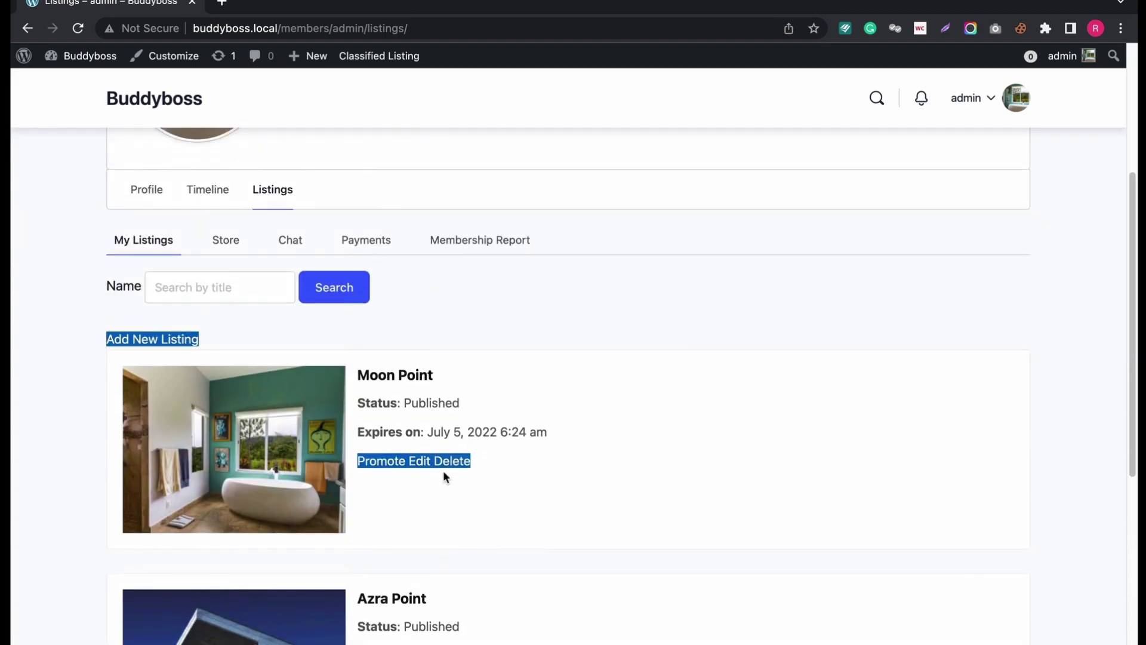
scroll(575, 442, "down", 2)
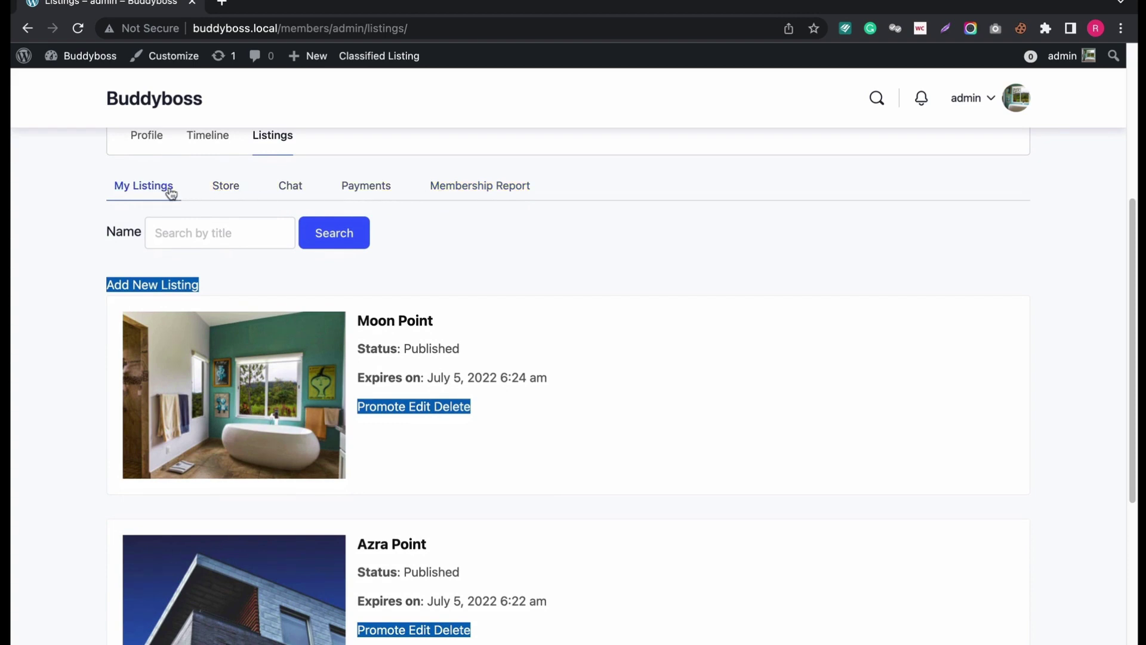
left_click(219, 145)
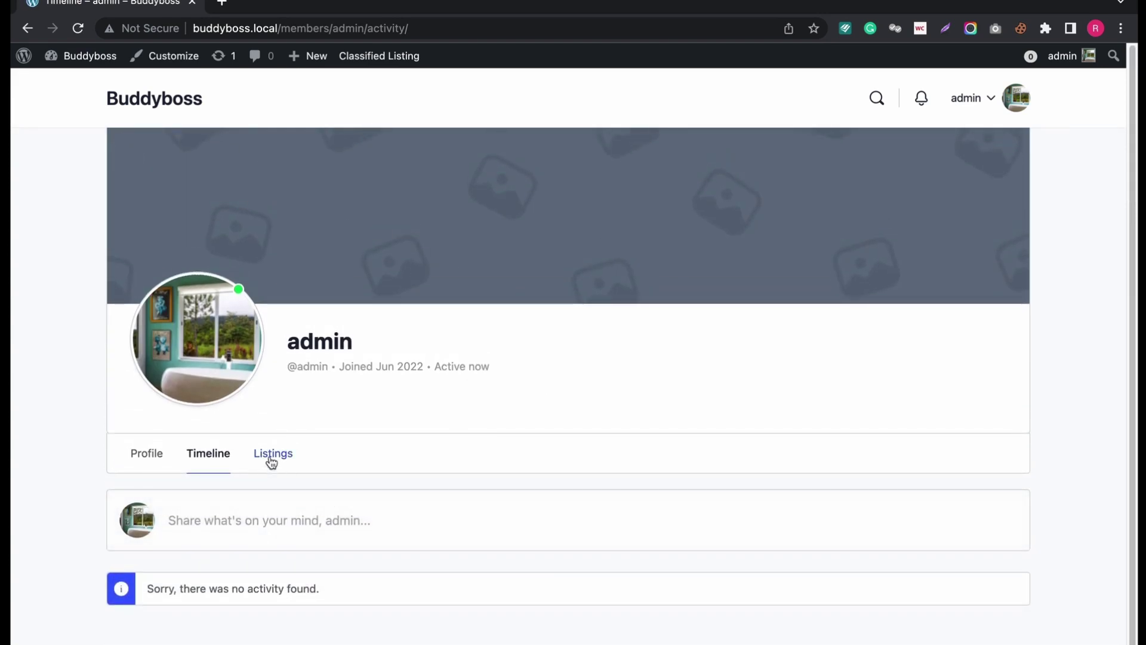
left_click(272, 460)
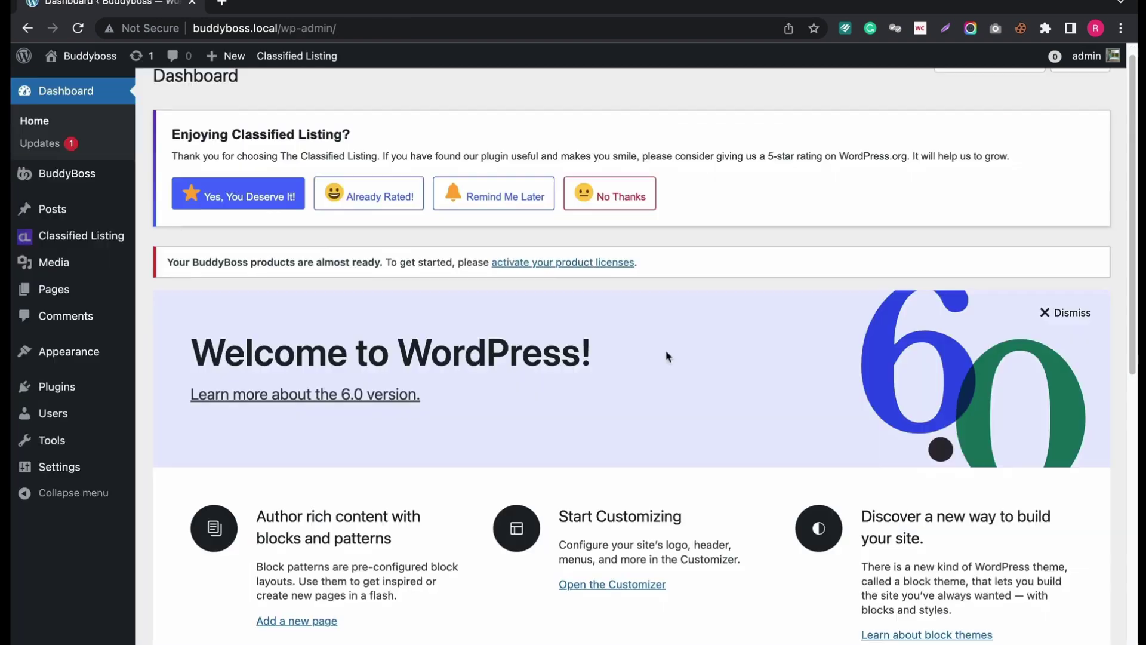
mouse_move(422, 642)
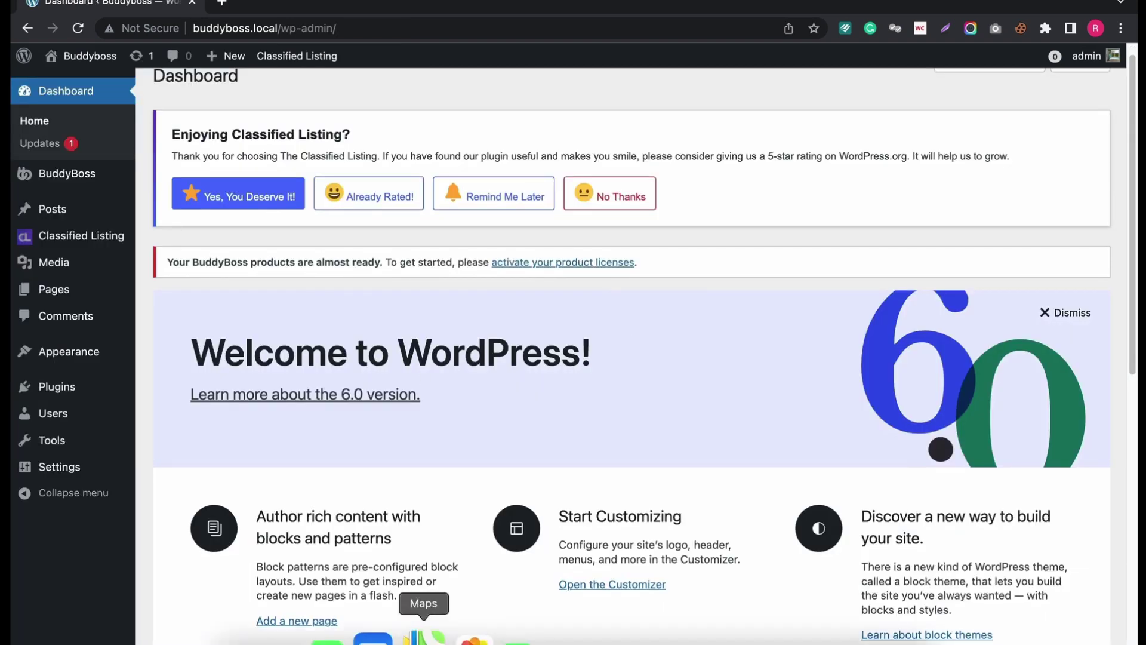
right_click(306, 640)
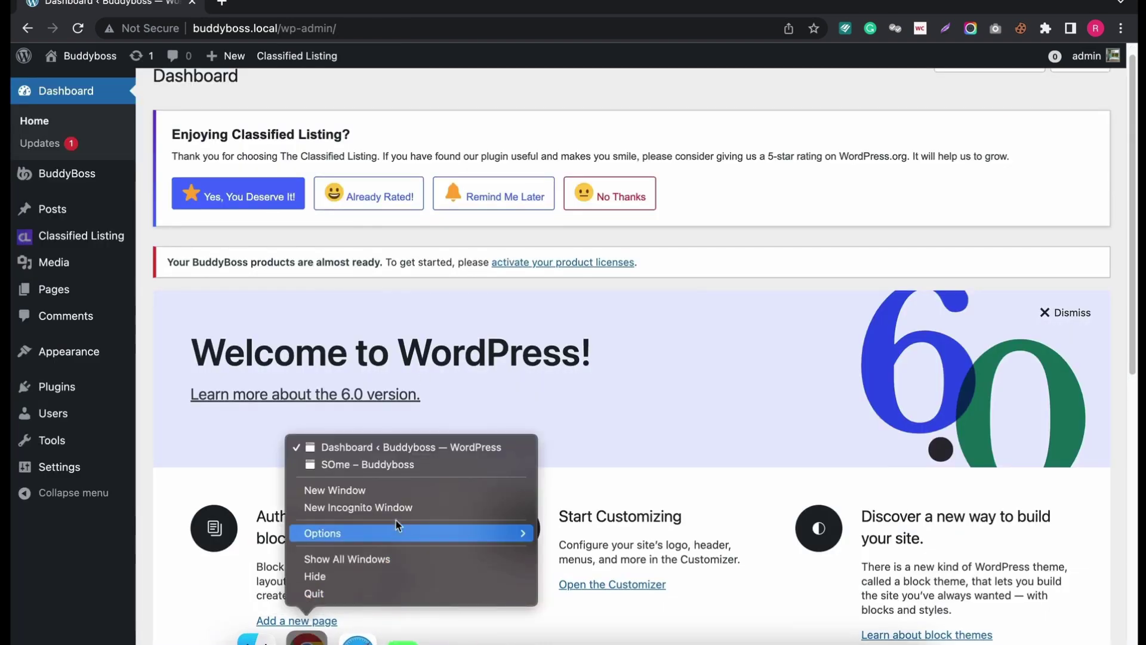
left_click(405, 465)
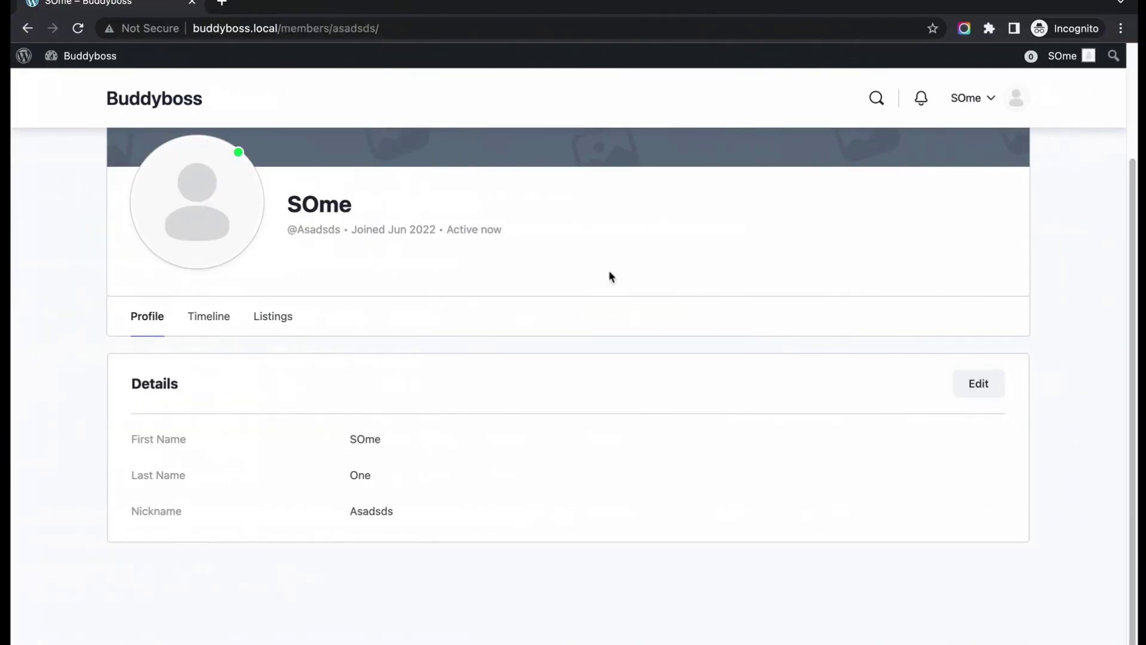
scroll(543, 285, "up", 3)
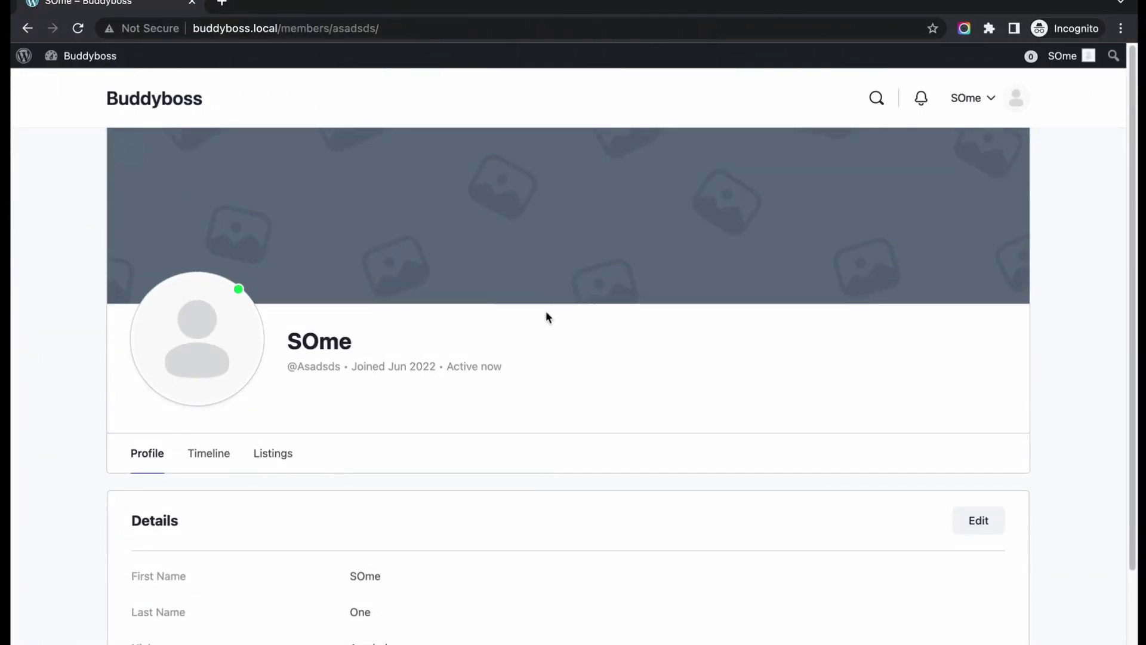
scroll(730, 293, "down", 3)
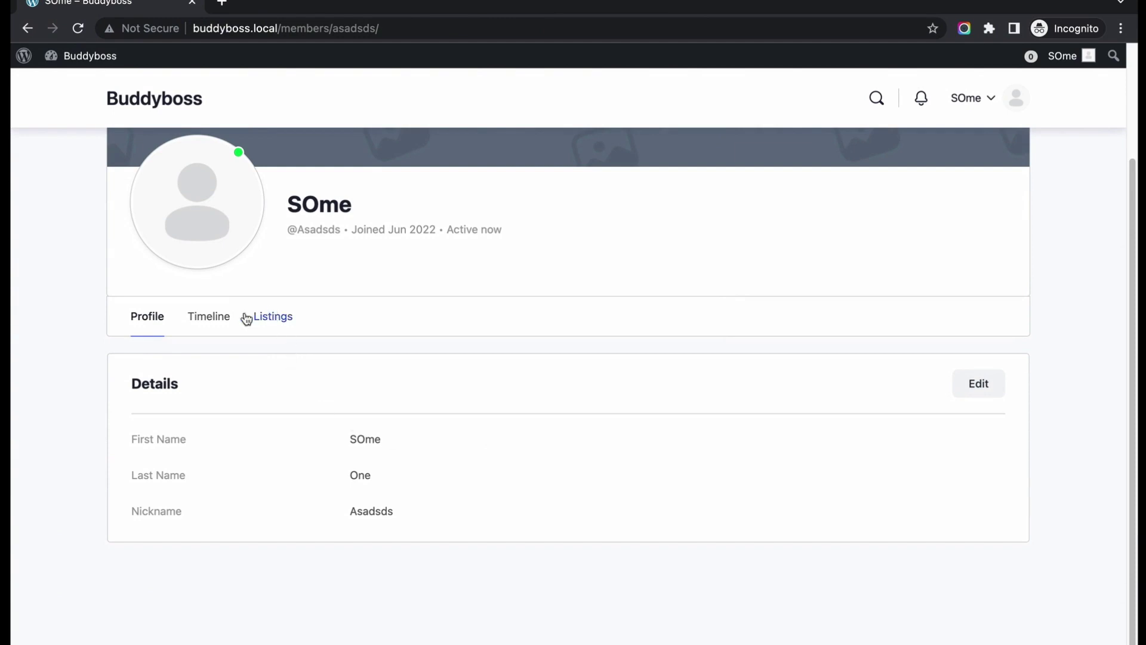
left_click(209, 317)
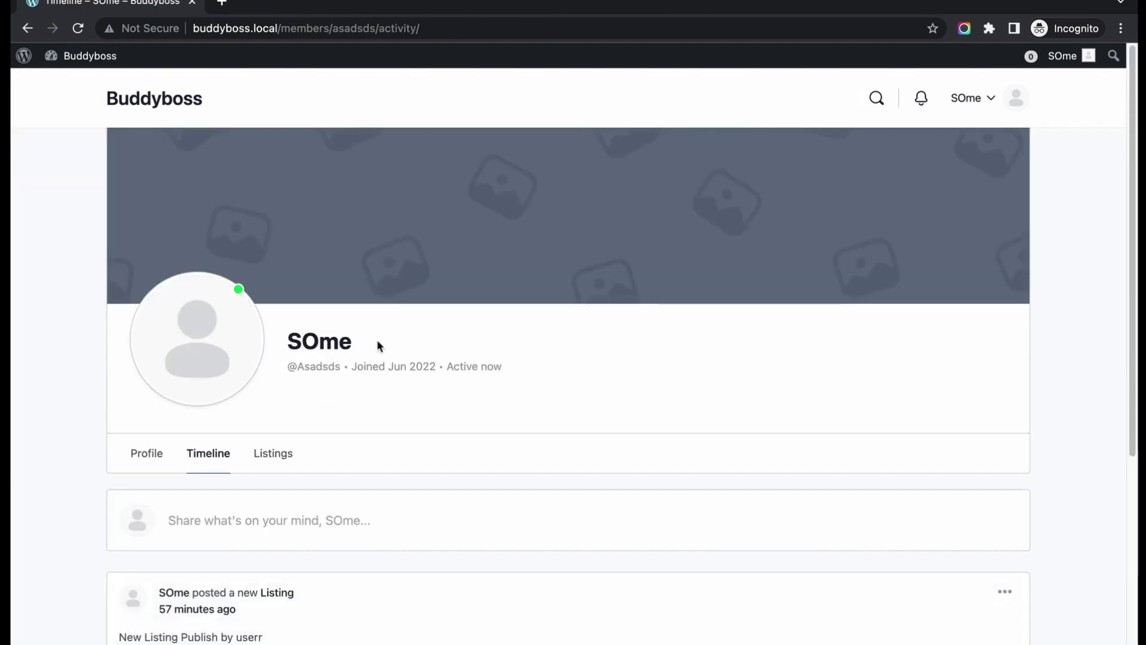
scroll(386, 334, "down", 5)
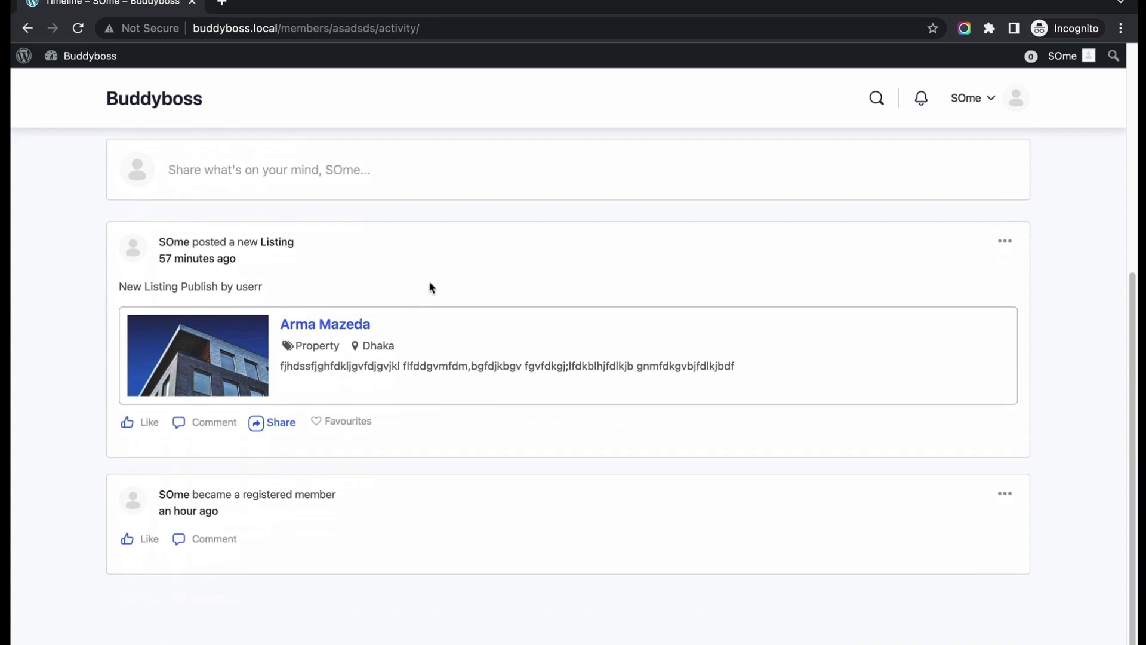
scroll(429, 282, "up", 1)
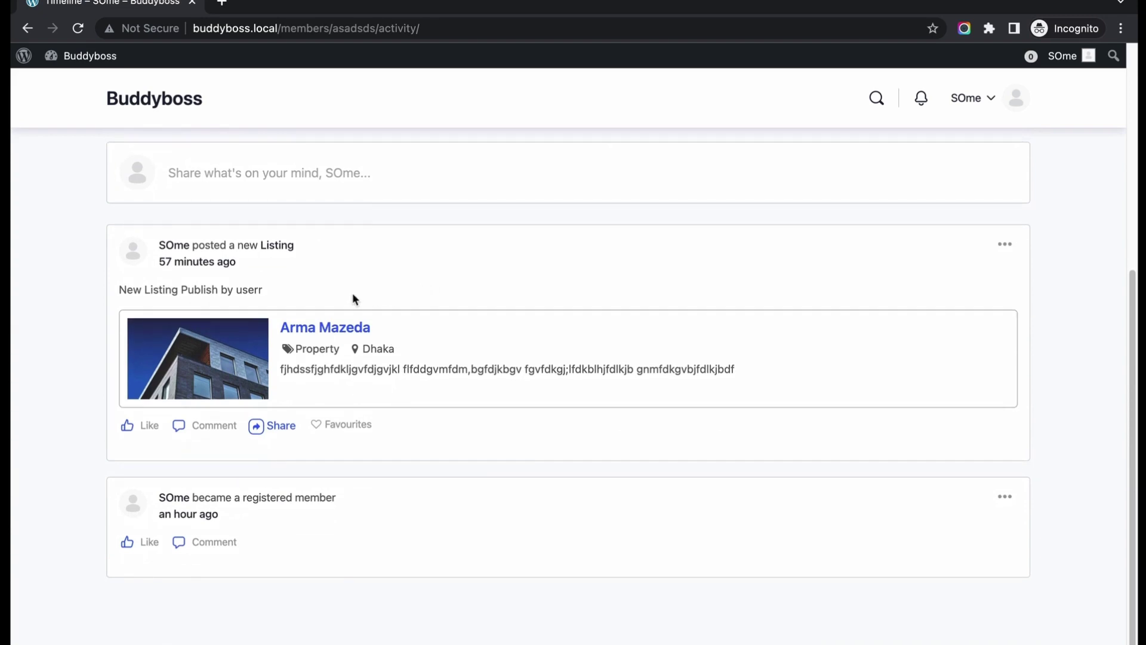
scroll(352, 292, "up", 6)
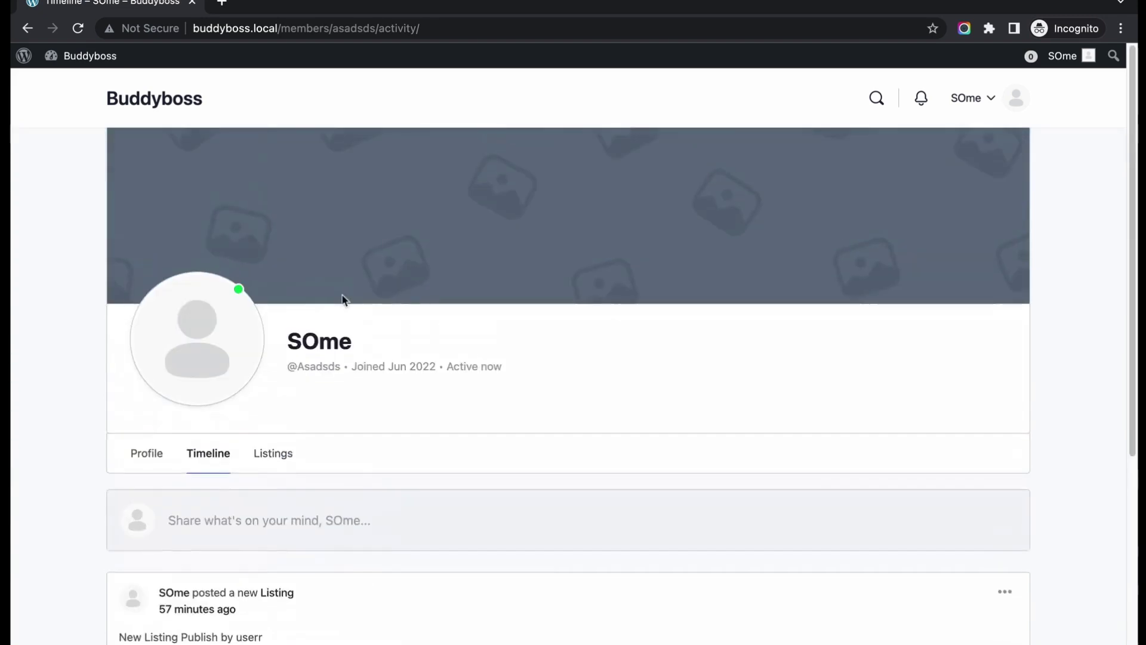
Start a new Sell listing in the Property category from the member's listings.
left_click(258, 458)
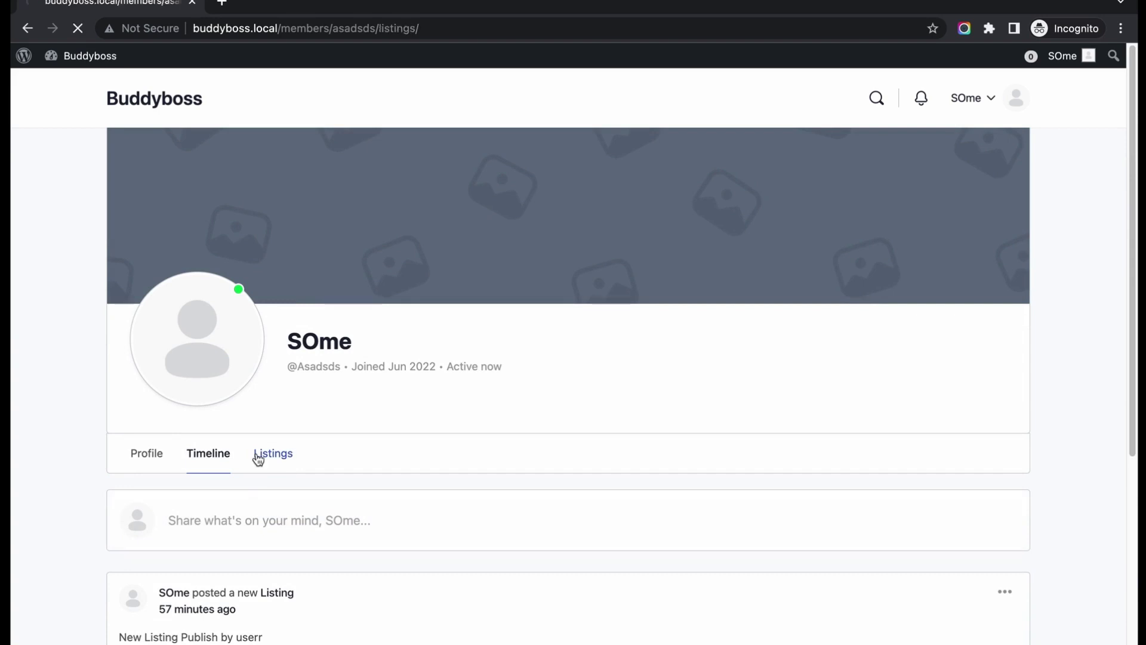
scroll(604, 418, "down", 2)
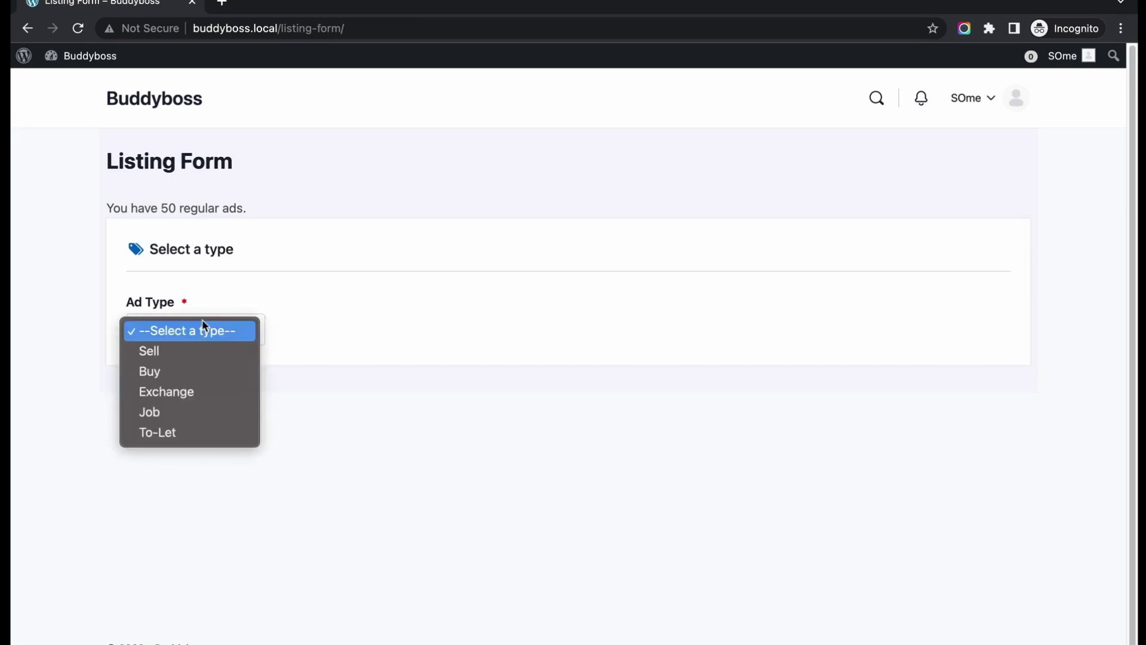
left_click(200, 350)
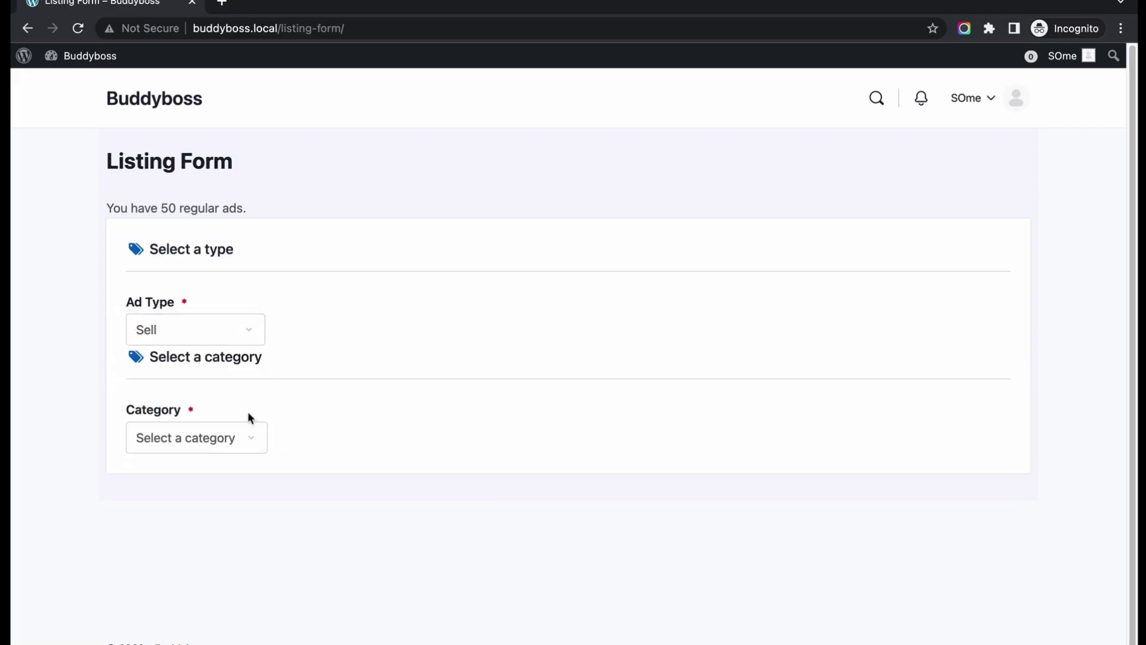
left_click(243, 436)
left_click(234, 459)
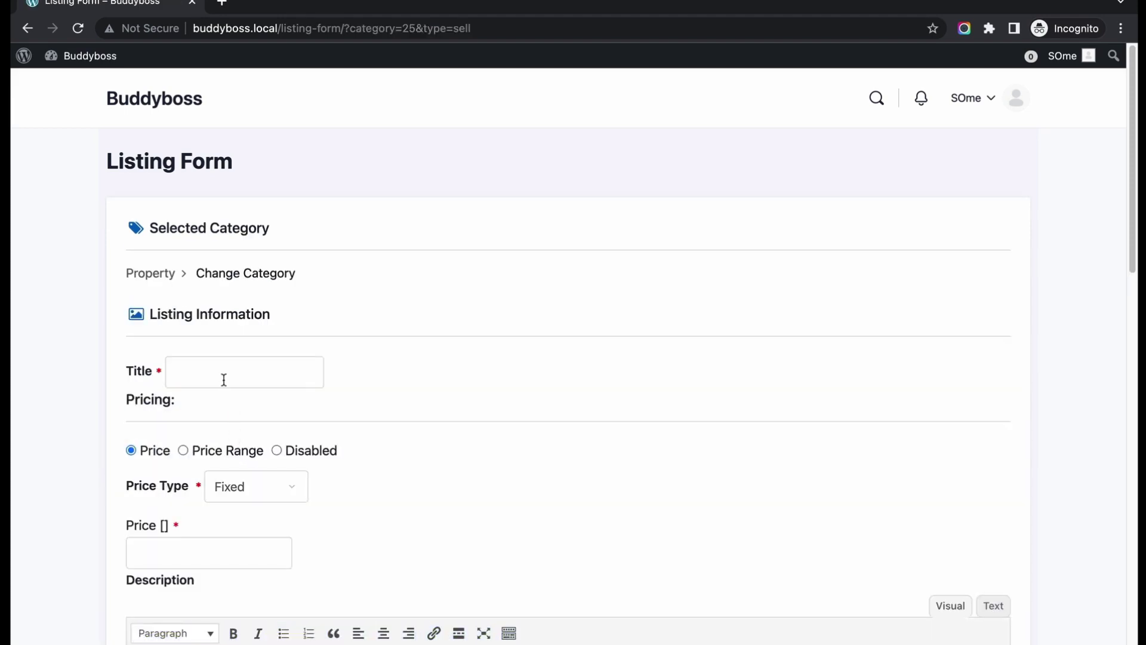
Title the listing 'My new home' and set the price to 1232314.
type("My new")
left_click(205, 546)
type("123231434")
key("BackSpace")
key("BackSpace")
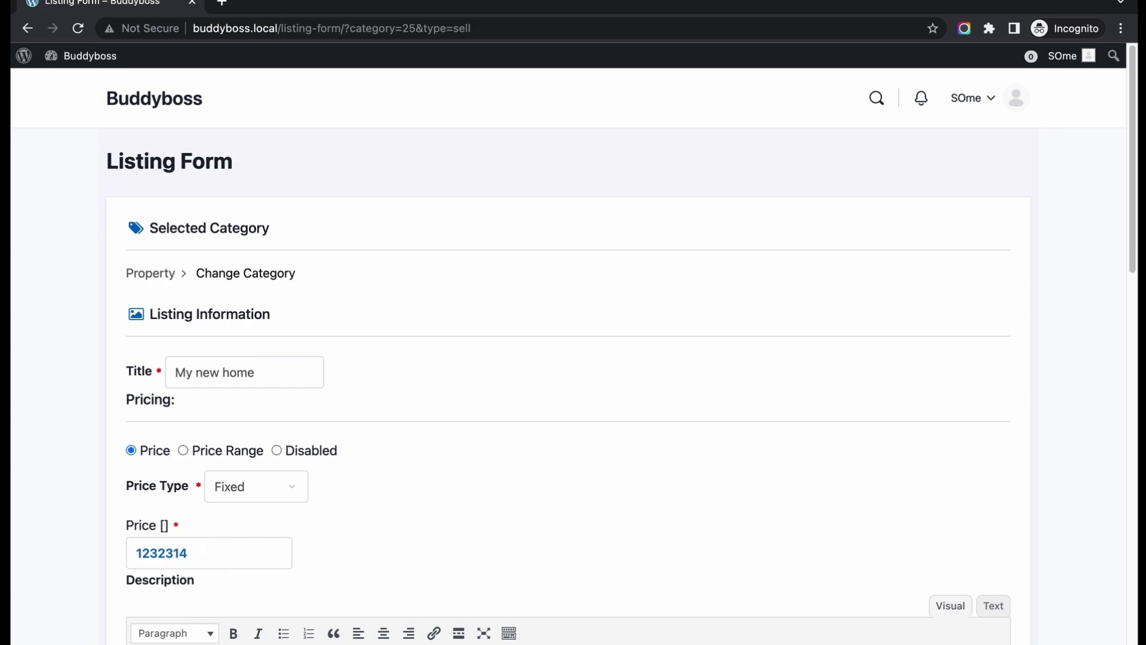
Write a four-line placeholder description and attach product_5.jpeg as the listing image.
scroll(253, 593, "down", 2)
left_click(253, 594)
type("eewtretre")
key("Return")
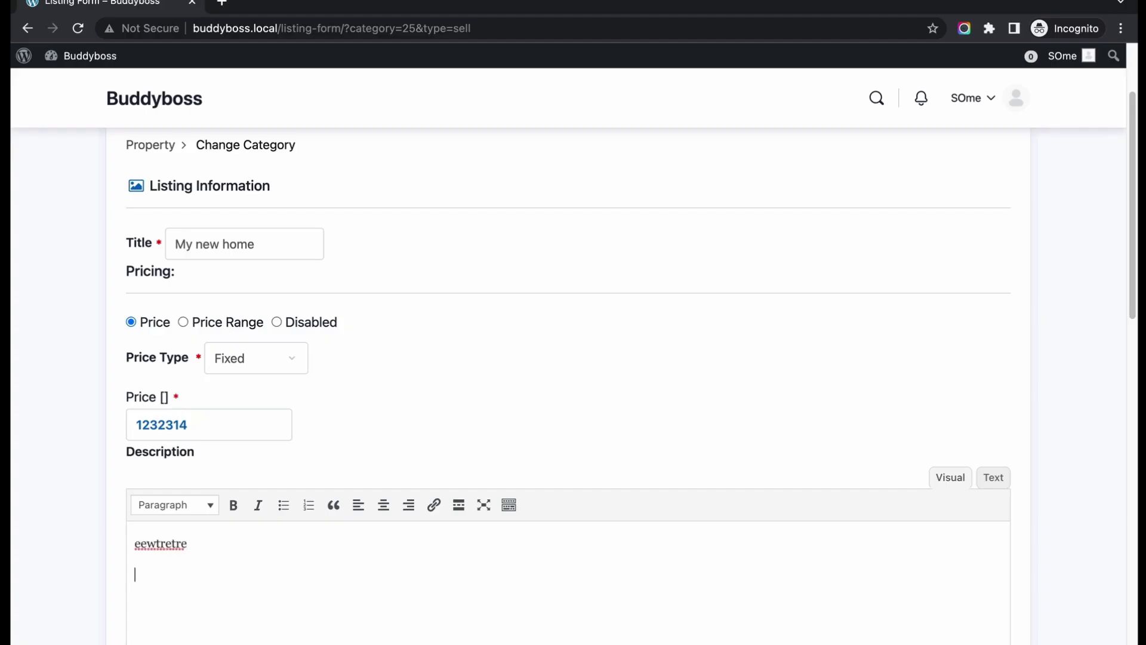
type("tretyr5ytrytryuyu")
key("Return")
type("t5eytruyuyt")
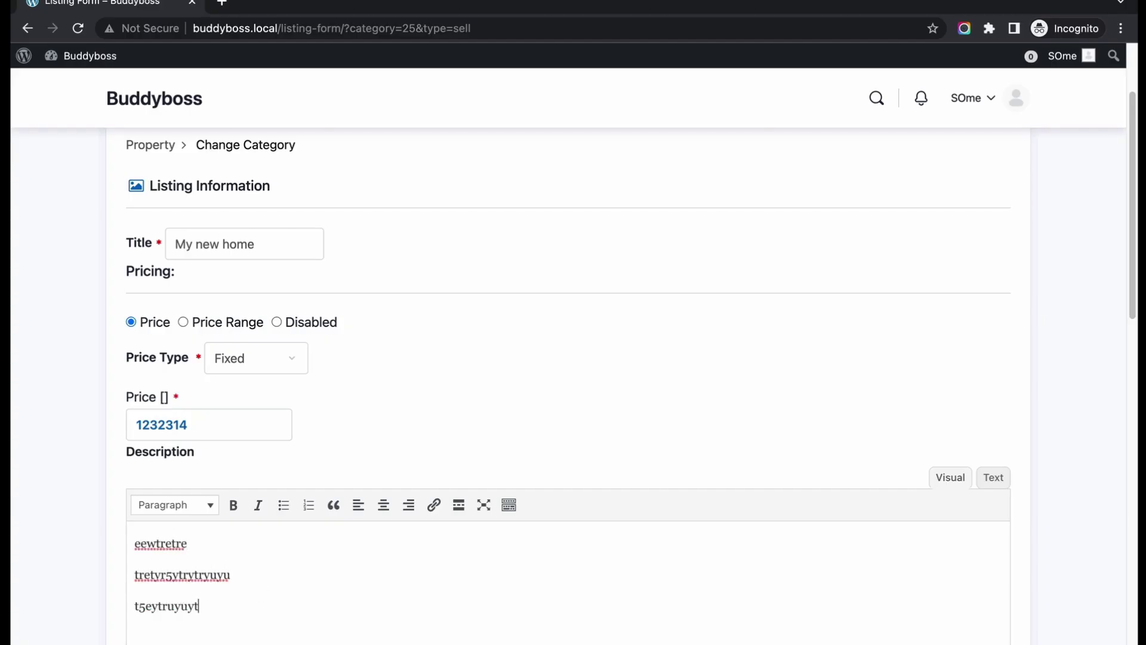
key("Return")
type("iyttuiutiyui")
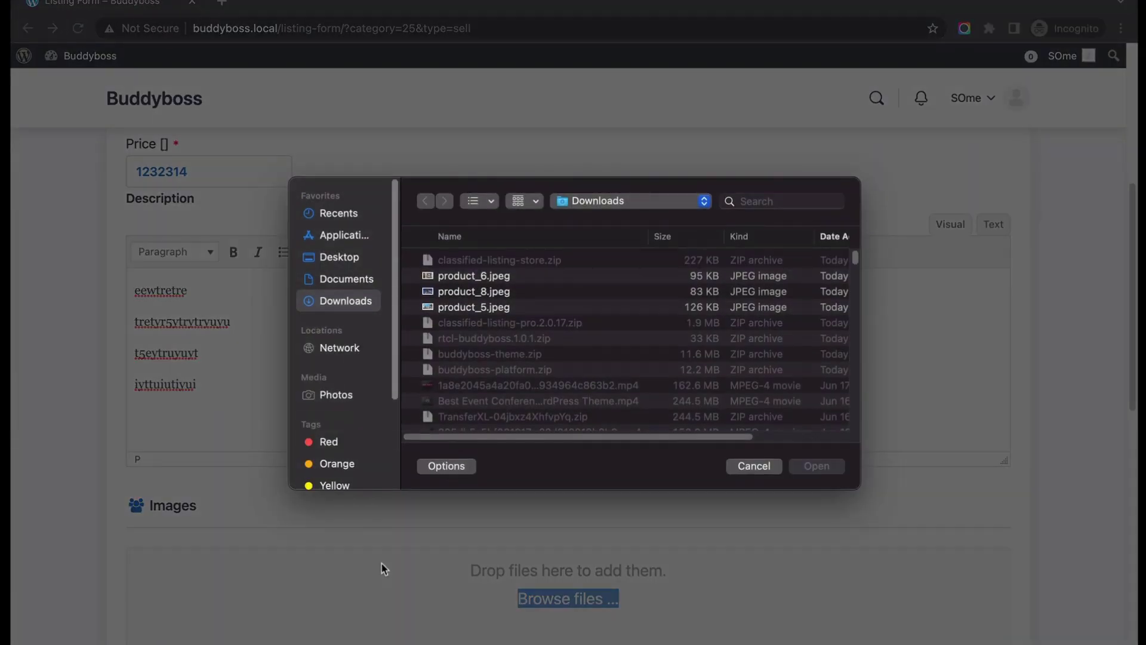
left_click(495, 308)
left_click(812, 468)
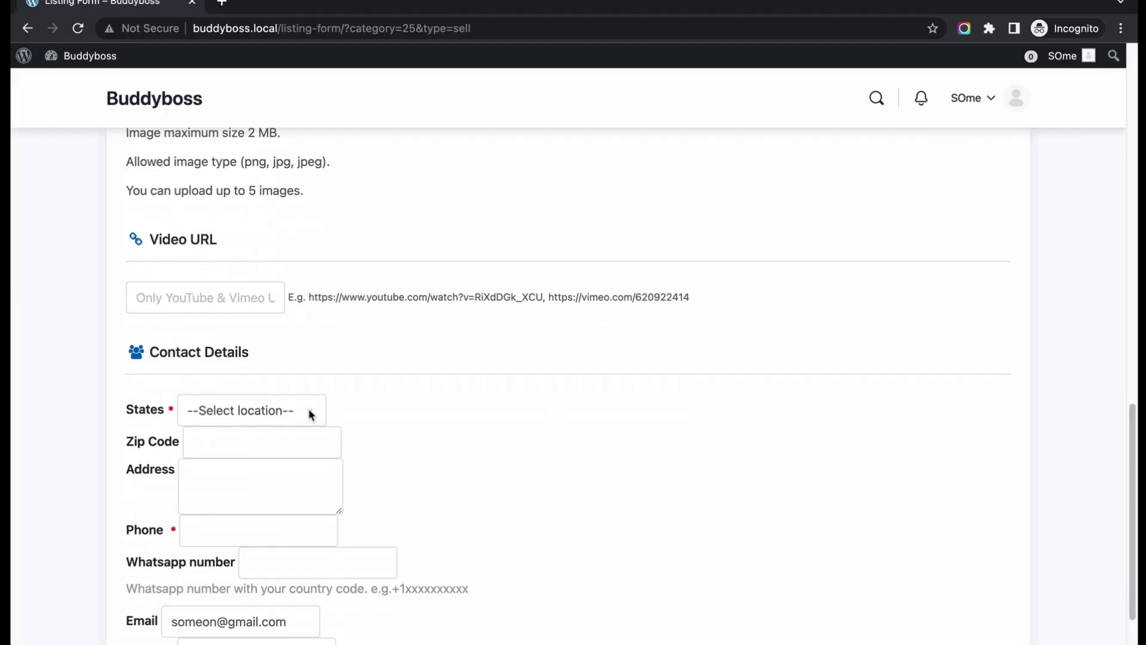
Set the contact state to Dhaka, autofill the zip code, and enter an address.
left_click(227, 409)
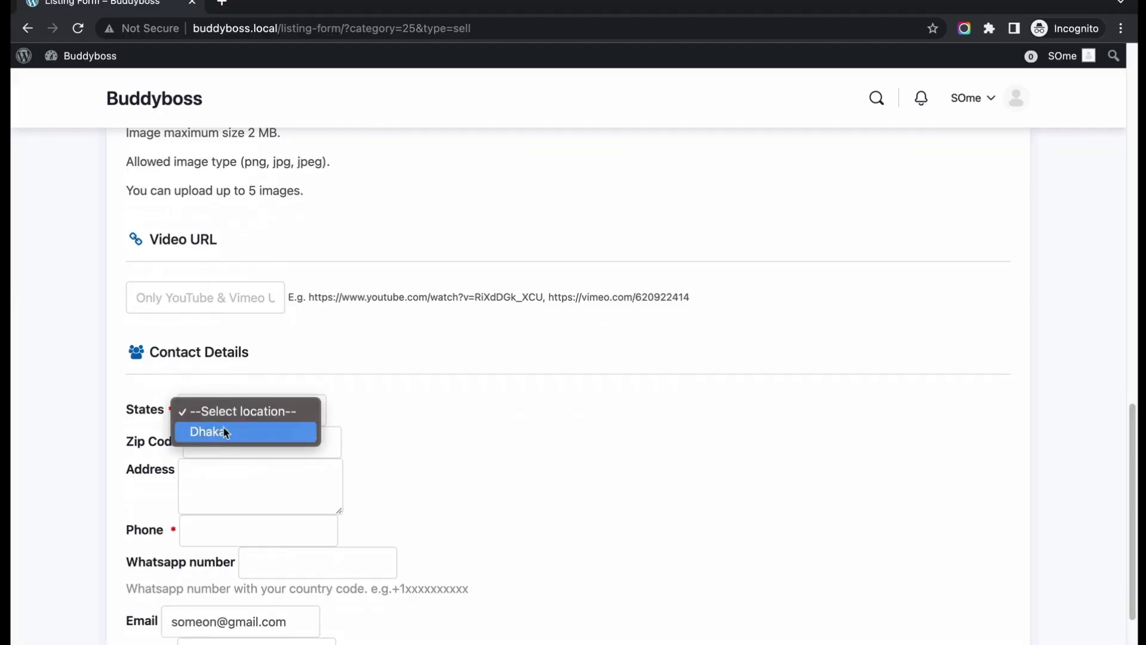
left_click(219, 433)
left_click(214, 450)
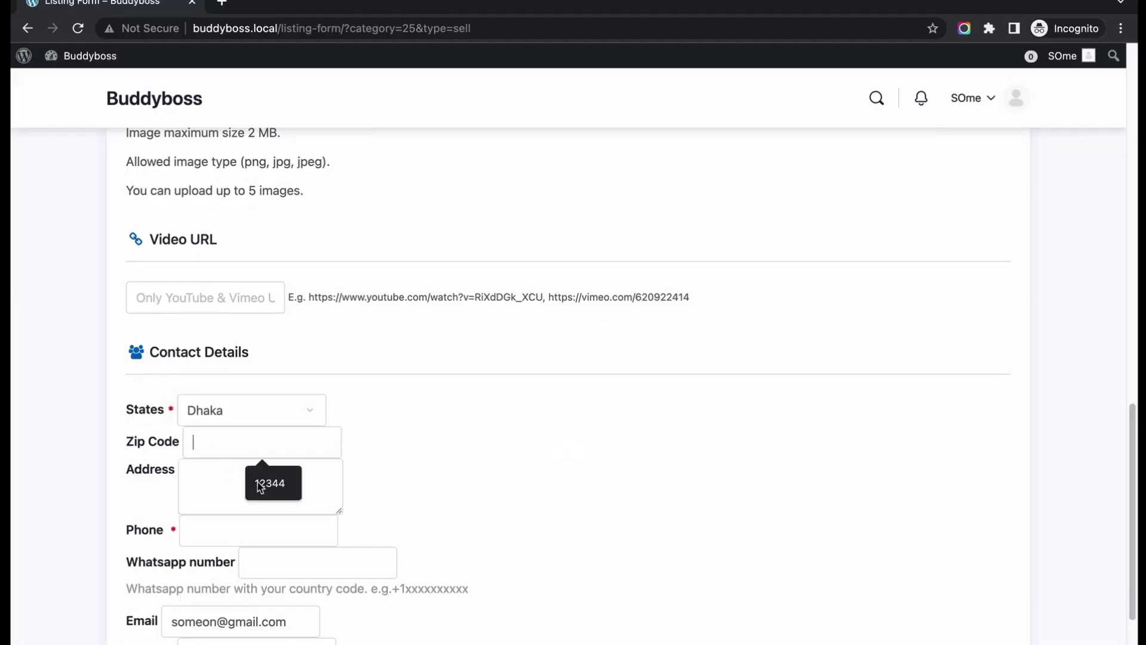
left_click(247, 478)
left_click(246, 477)
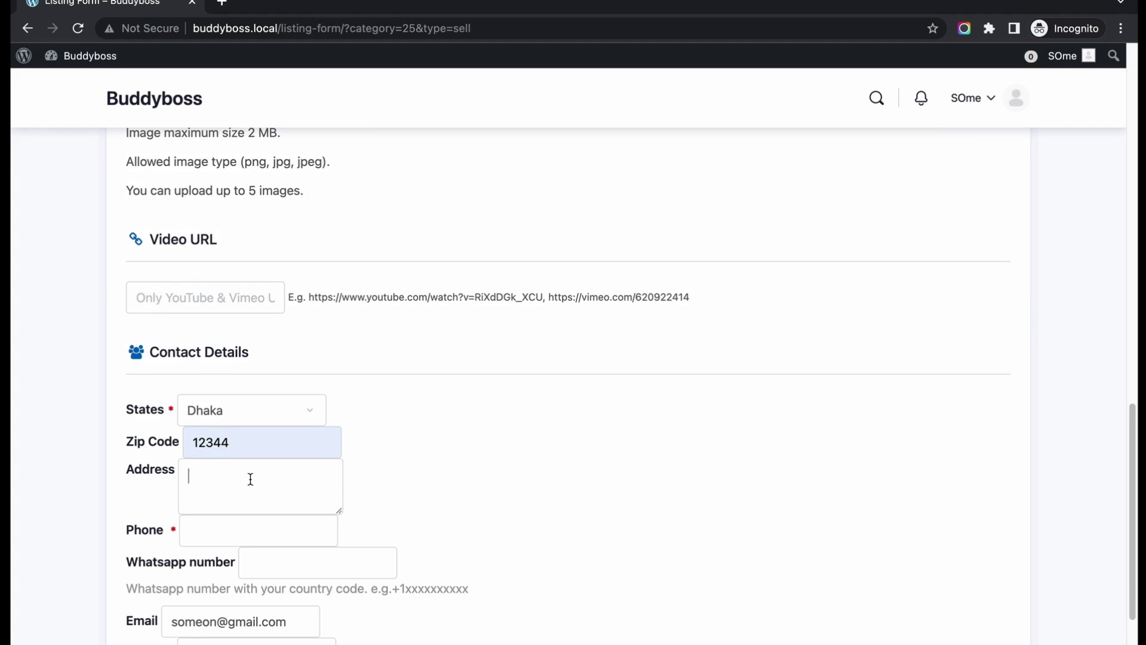
type("rertr65767")
Autofill the phone and Whatsapp numbers, leave the website empty, and submit the listing.
left_click(274, 529)
left_click(273, 567)
left_click(295, 561)
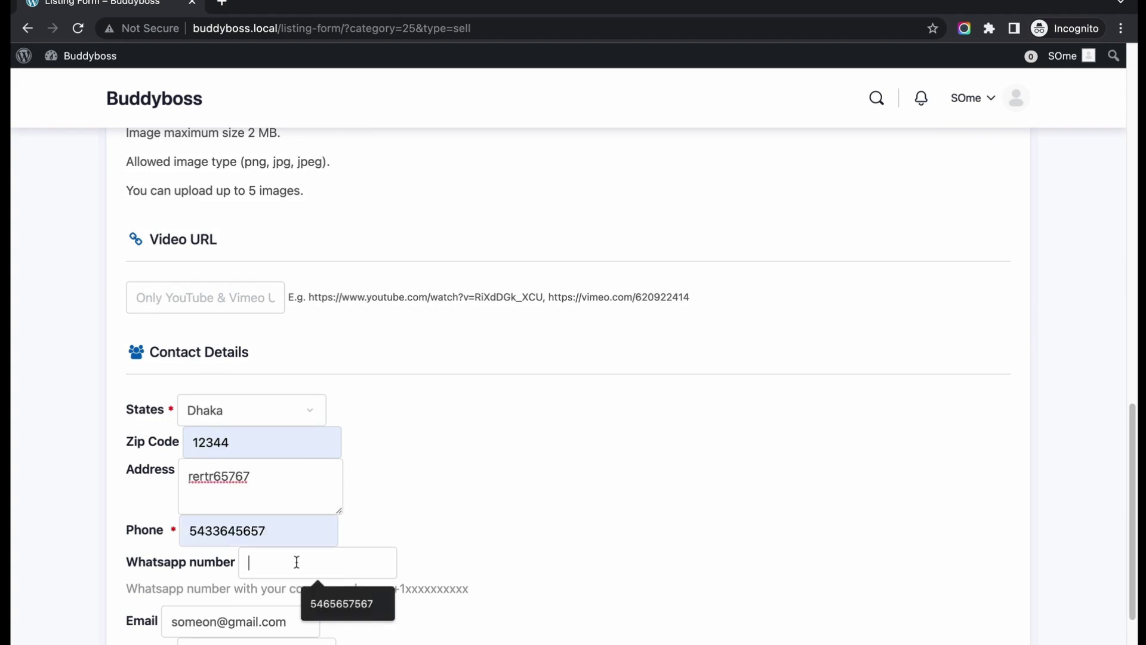
left_click(316, 604)
scroll(264, 555, "down", 1)
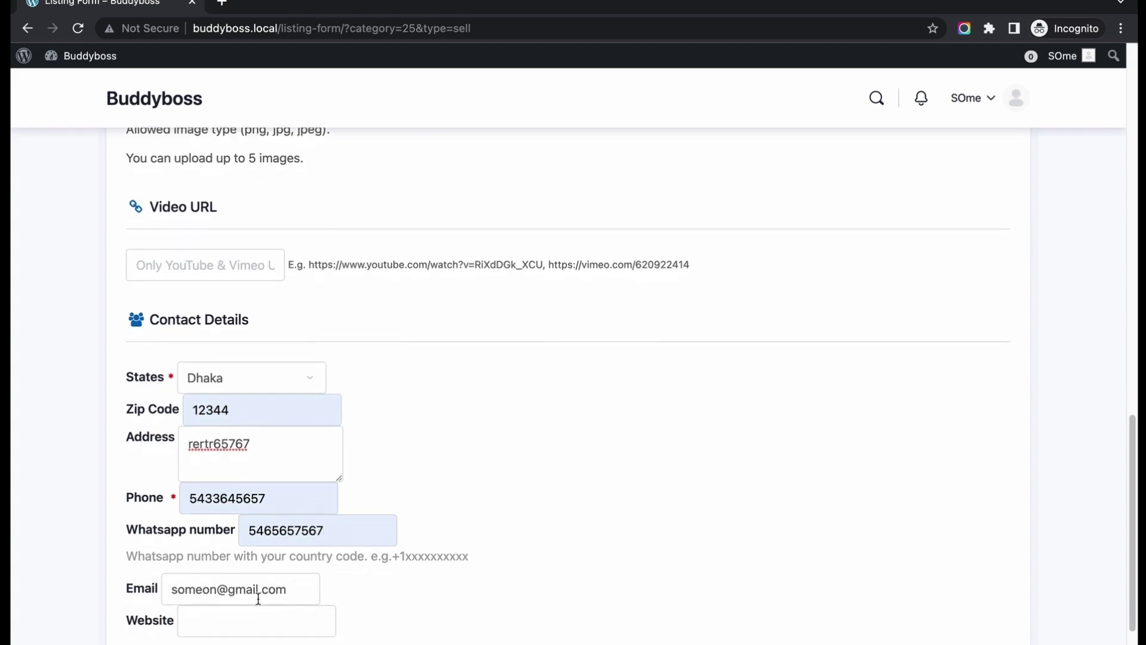
left_click(236, 619)
left_click(607, 485)
key("super+bracketleft")
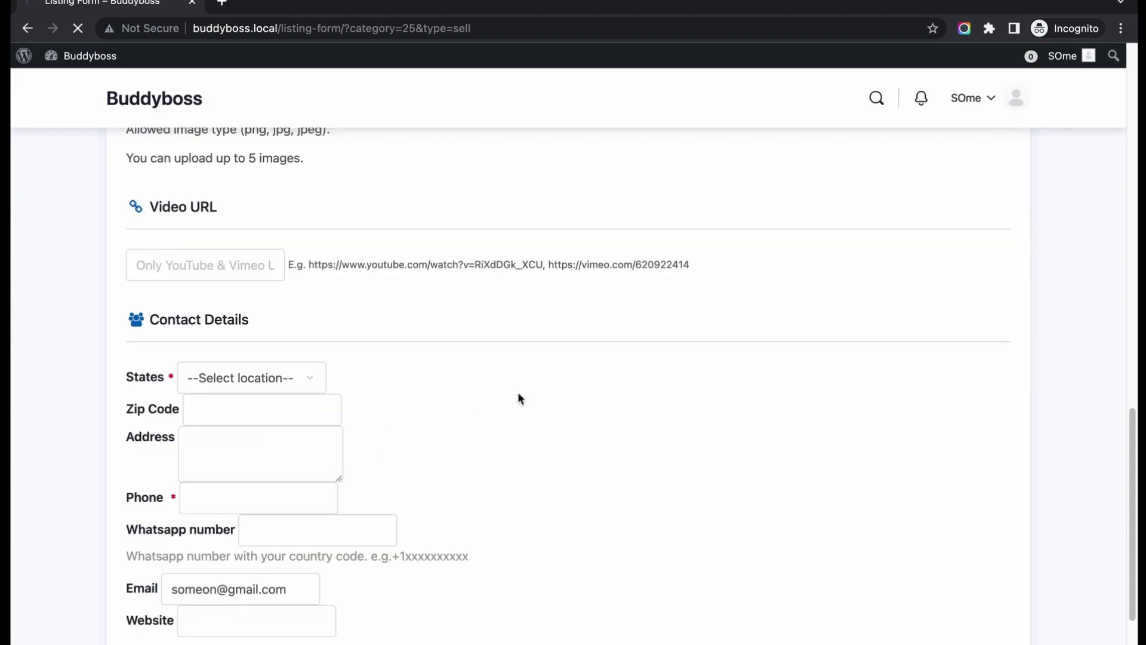
Confirm the 'My new home' listing still shows Pending, then bring up the admin Dashboard window.
scroll(595, 385, "down", 3)
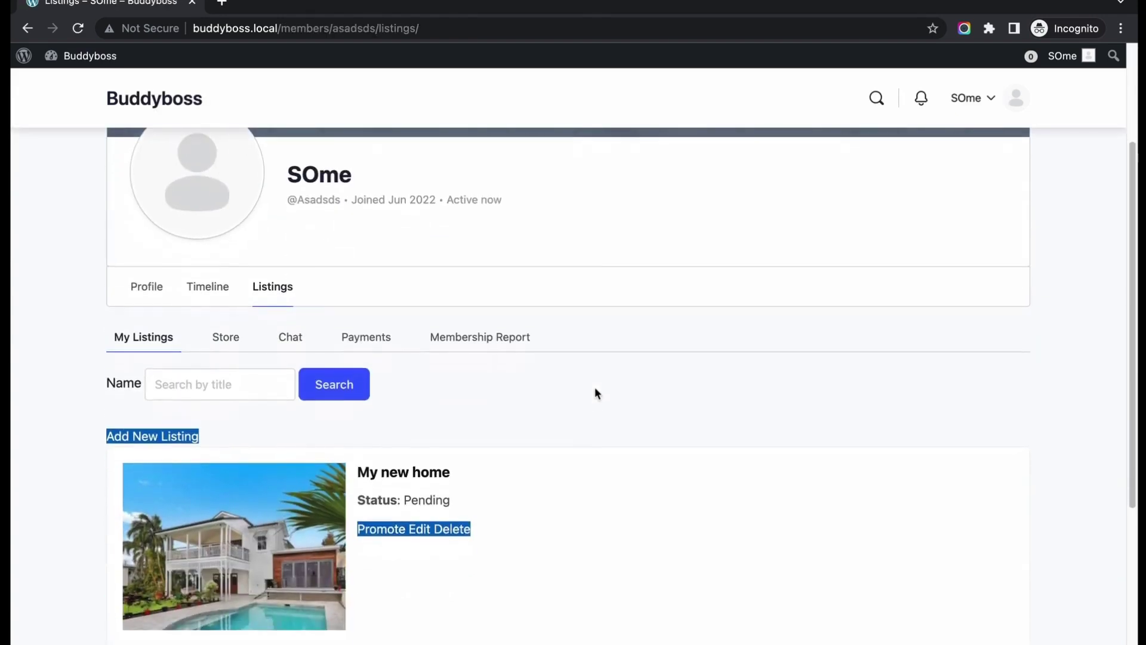
double_click(411, 498)
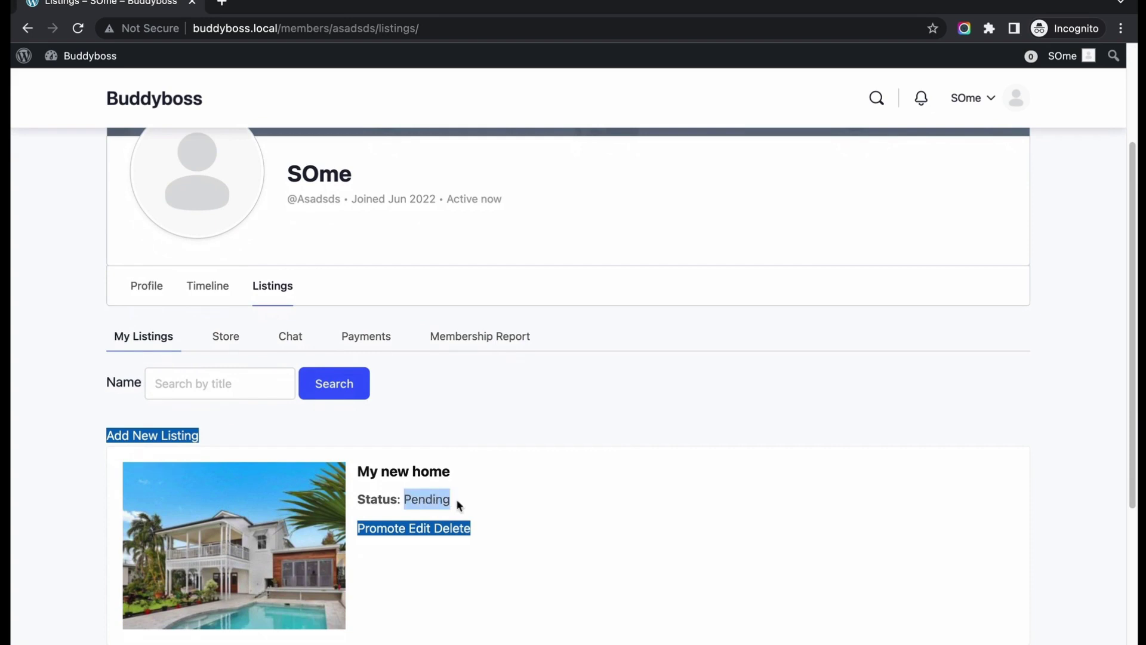
left_click(500, 498)
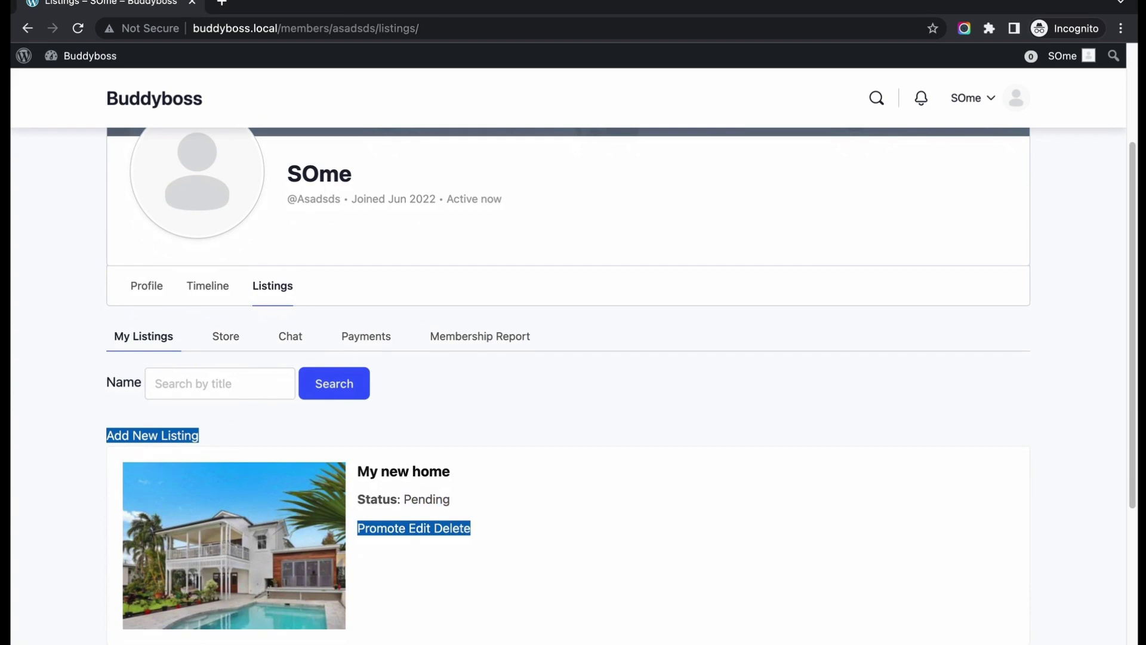
mouse_move(397, 642)
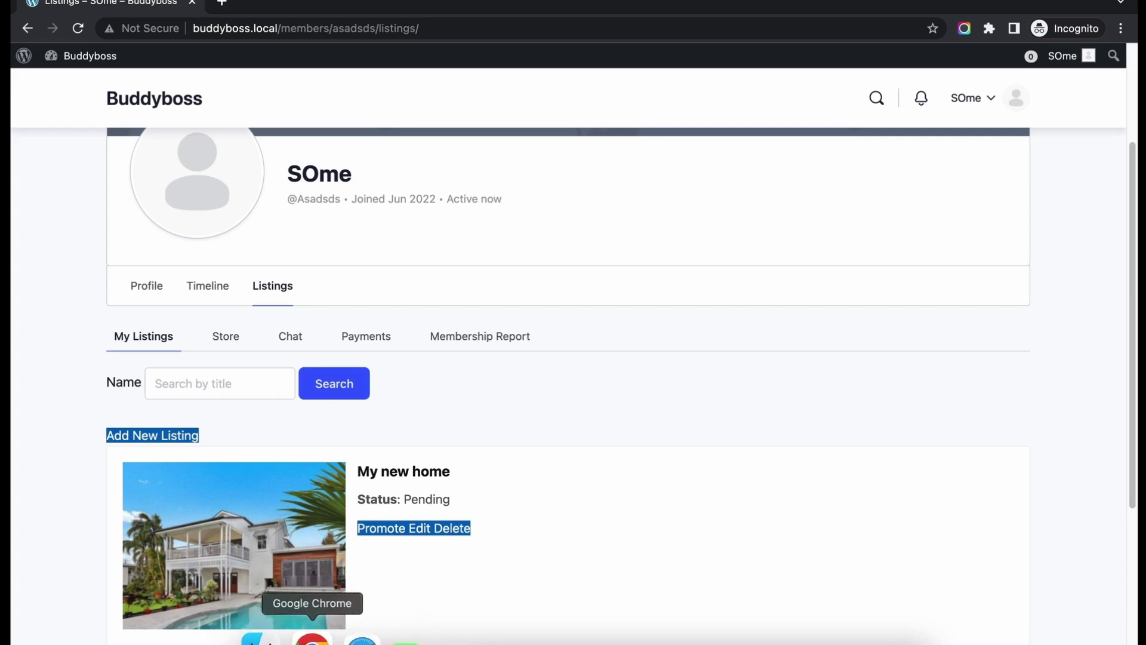
right_click(313, 640)
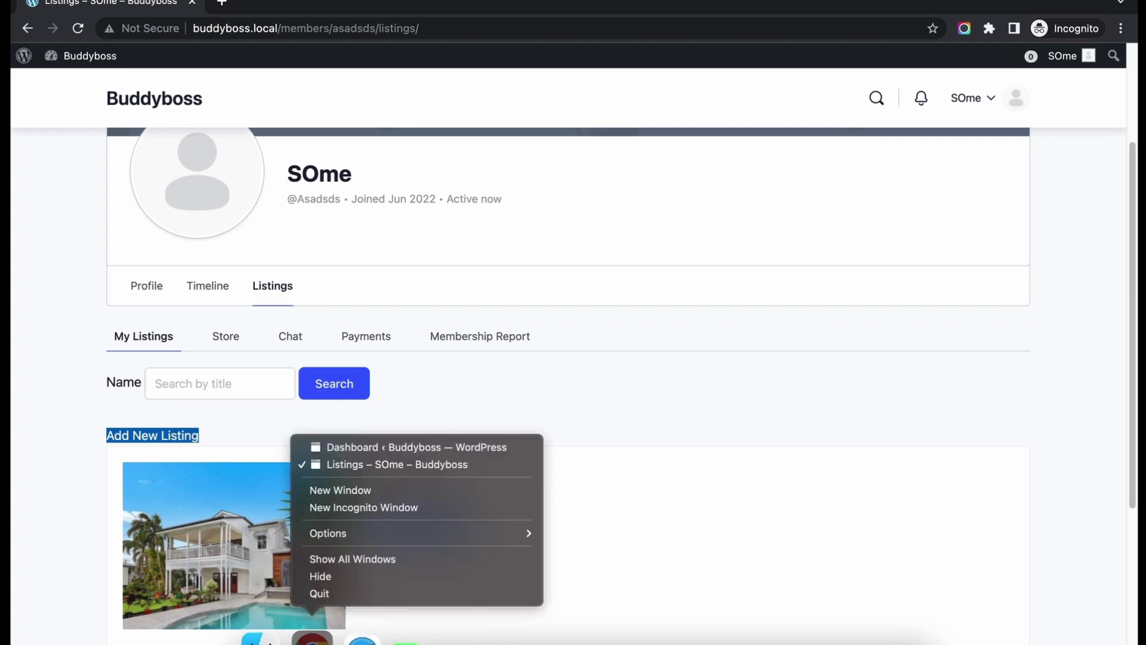
In the admin window, list all classified listings filtered to Pending.
left_click(443, 447)
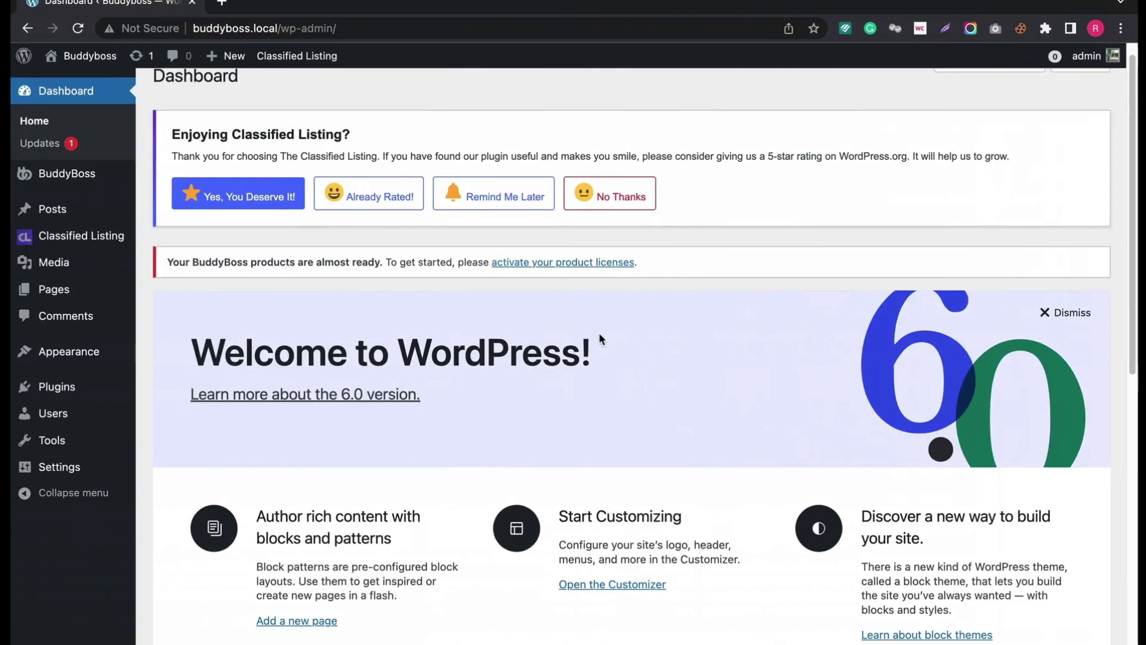
mouse_move(83, 241)
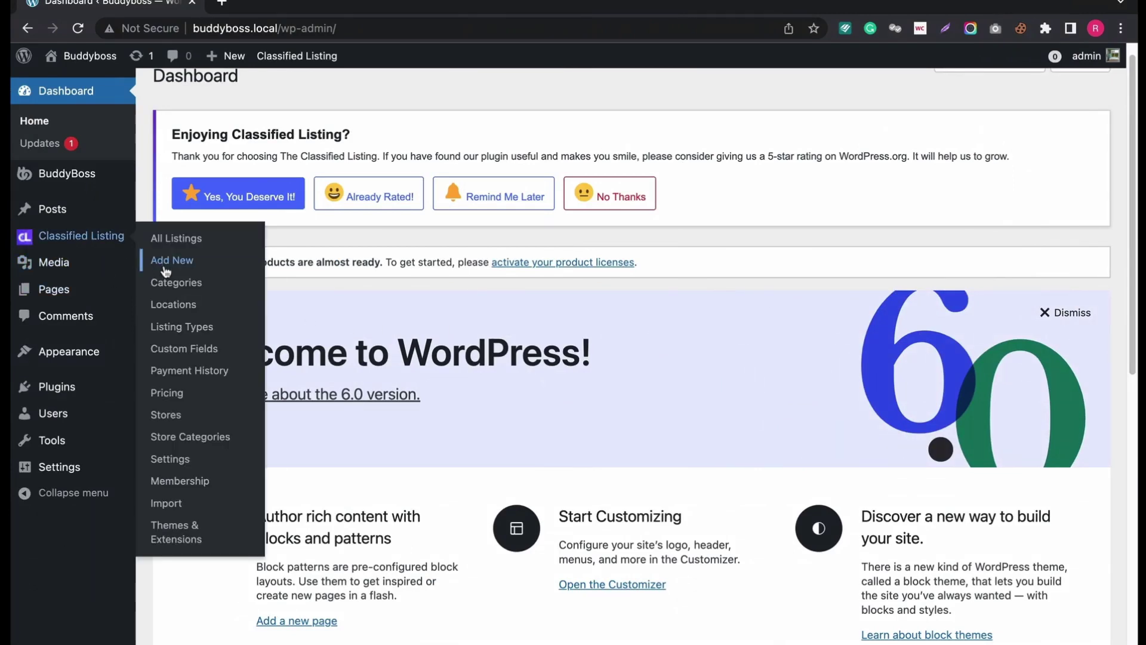
left_click(166, 504)
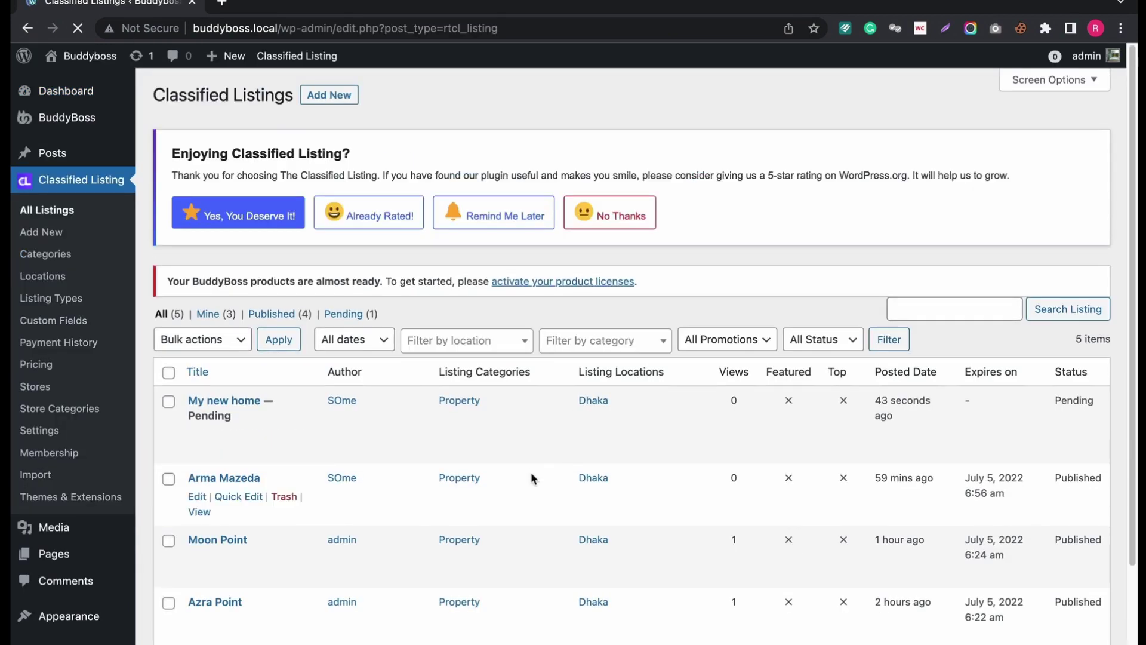
left_click(353, 320)
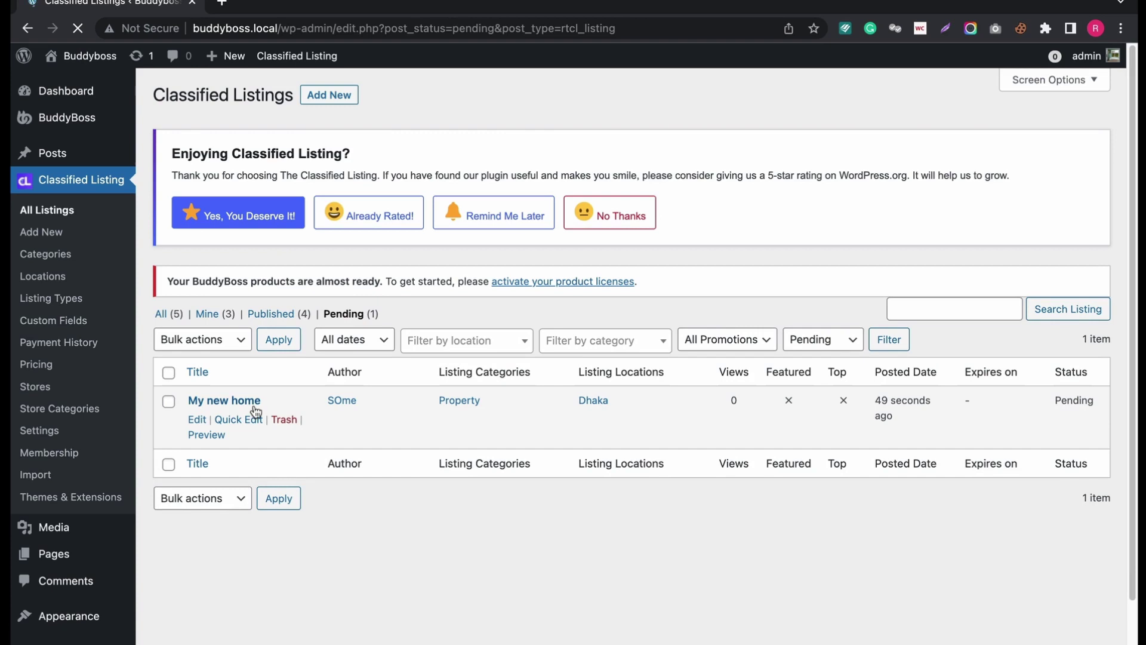
Quick Edit 'My new home' to status Published and save the change.
left_click(168, 404)
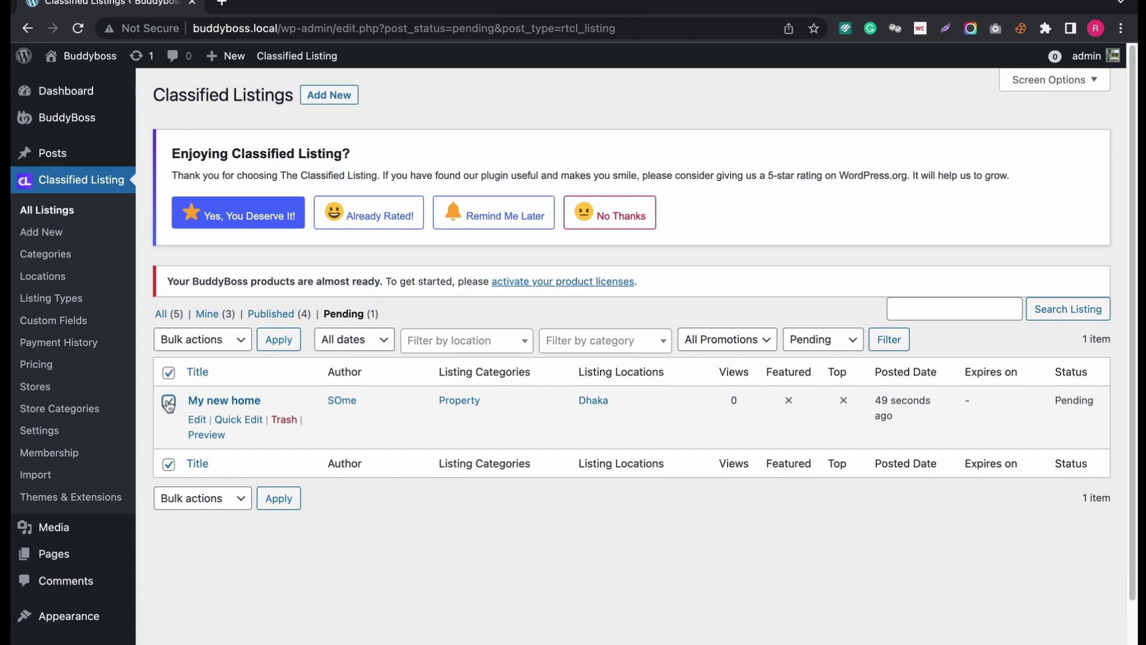
left_click(220, 420)
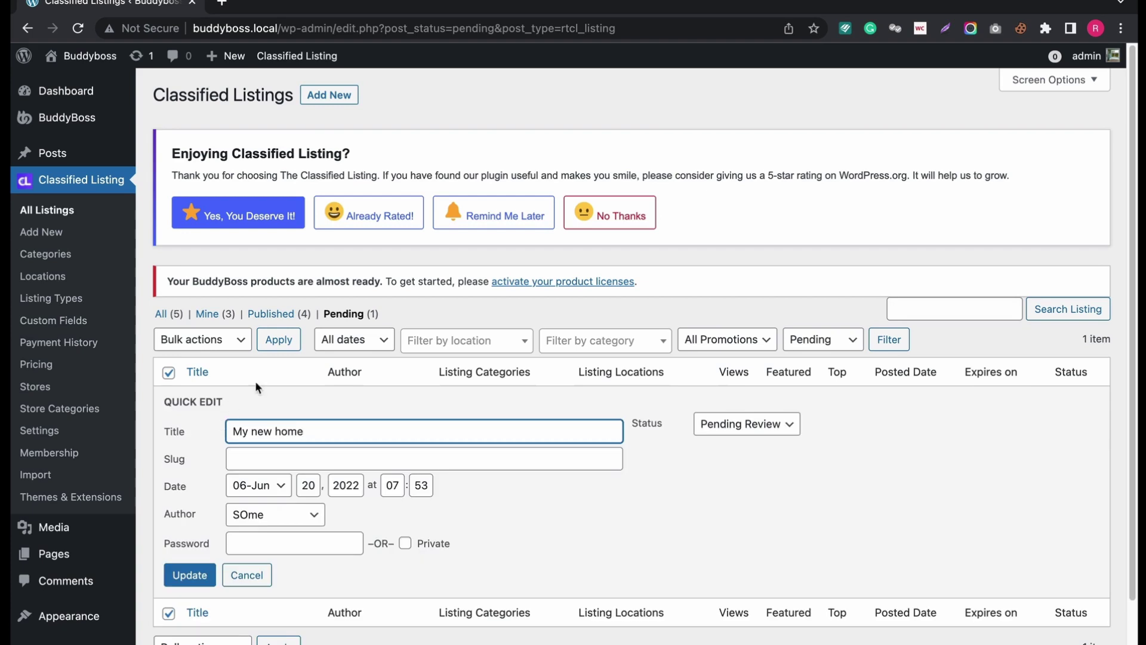
left_click(770, 435)
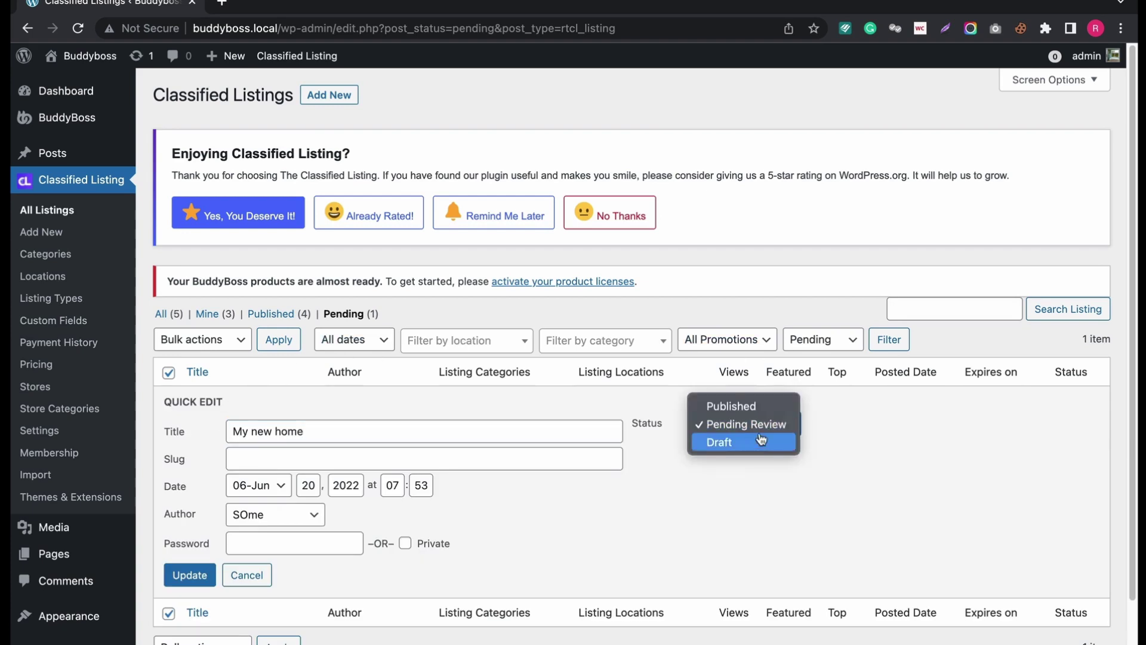
left_click(735, 409)
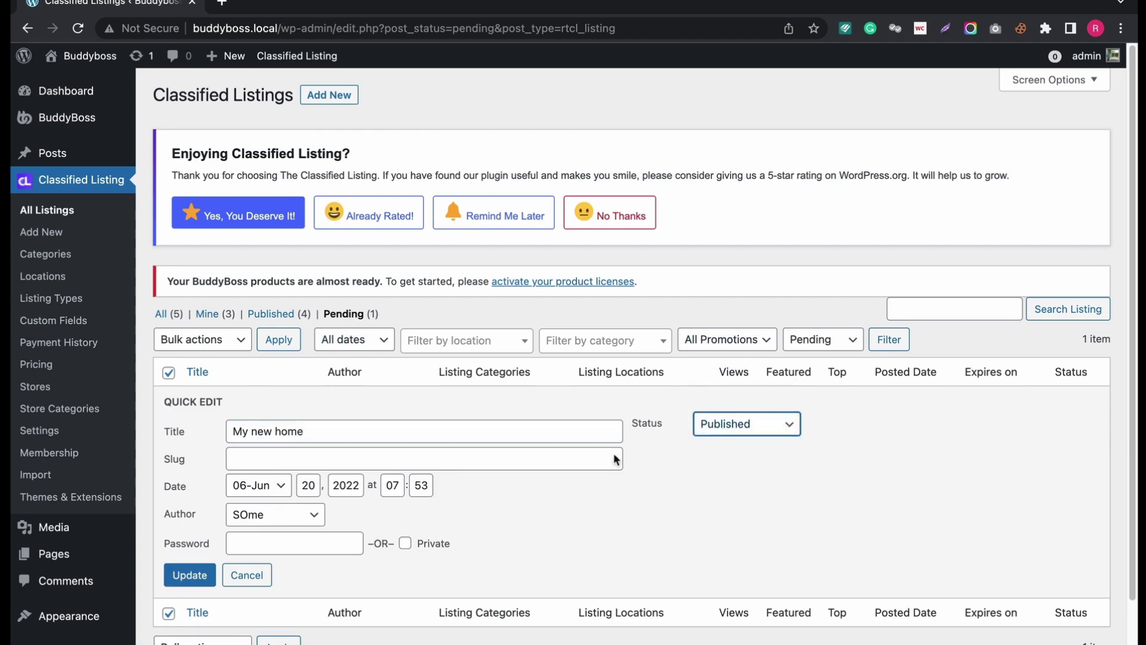
left_click(193, 578)
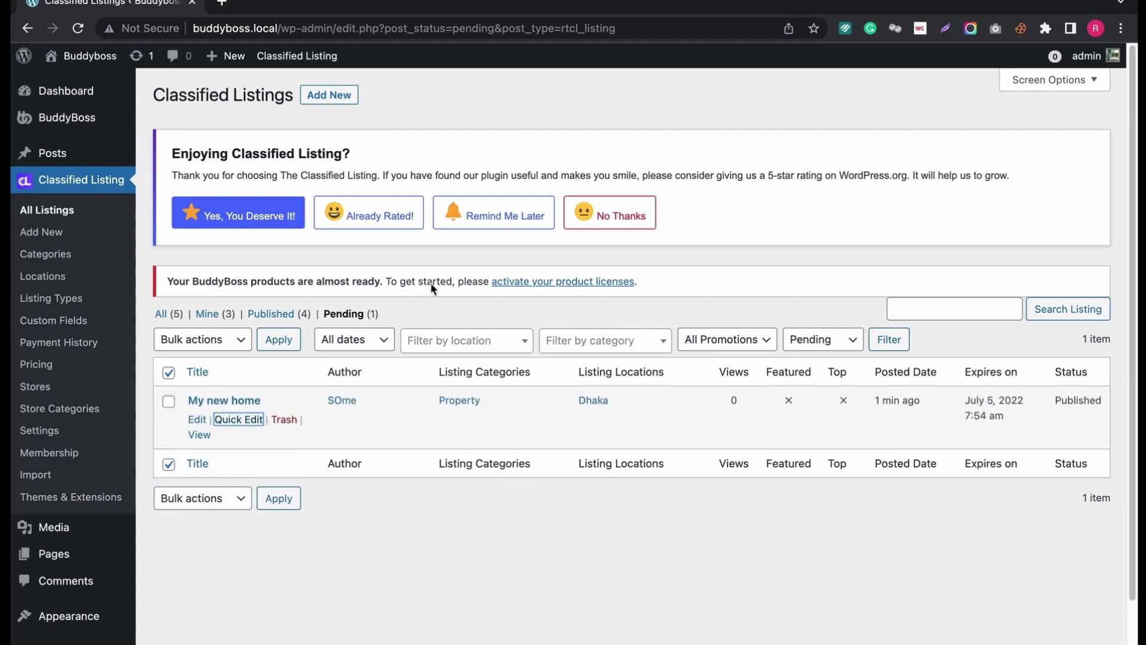
key("super+Tab")
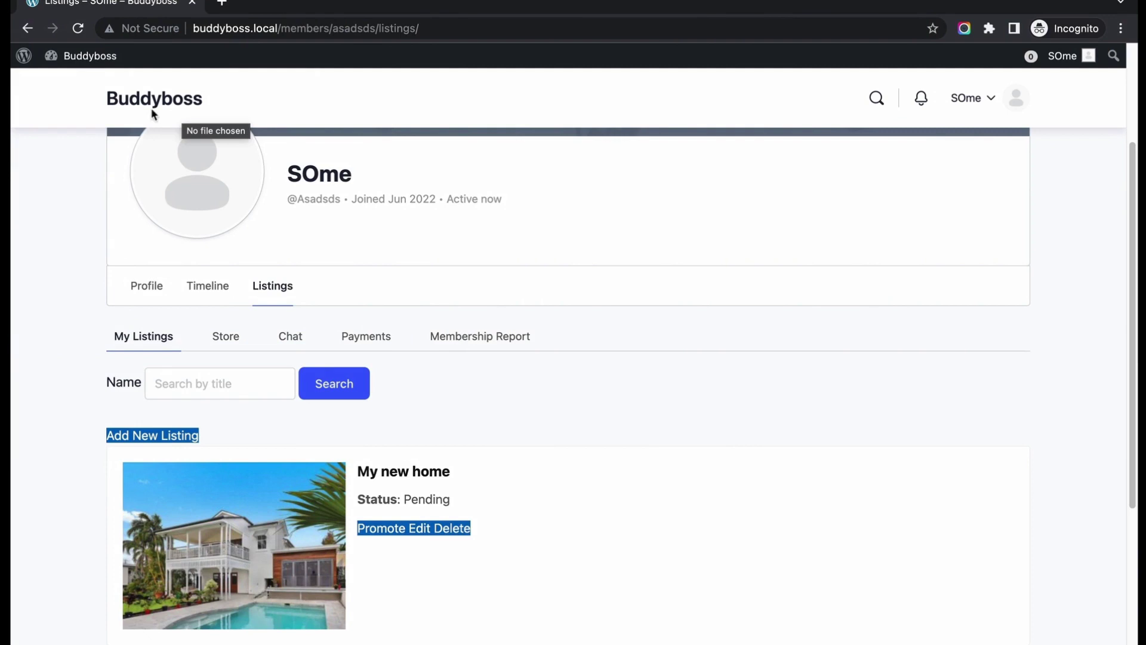
Reload the member's My Listings page and confirm 'My new home' now shows Published.
left_click(79, 28)
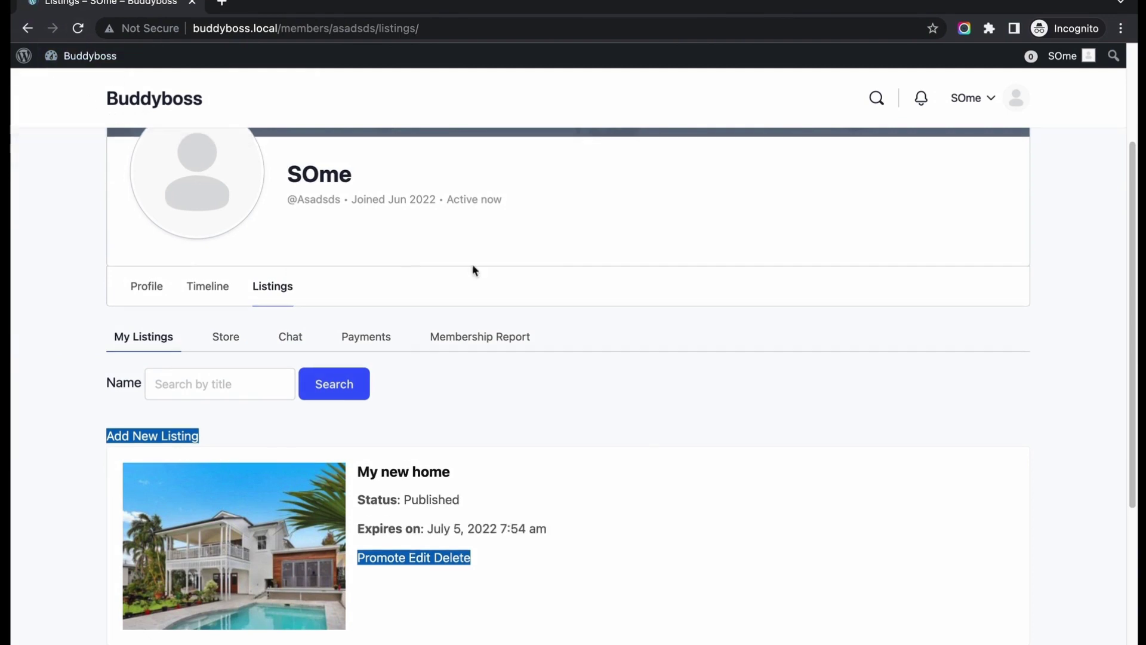
left_click_drag(406, 501, 463, 507)
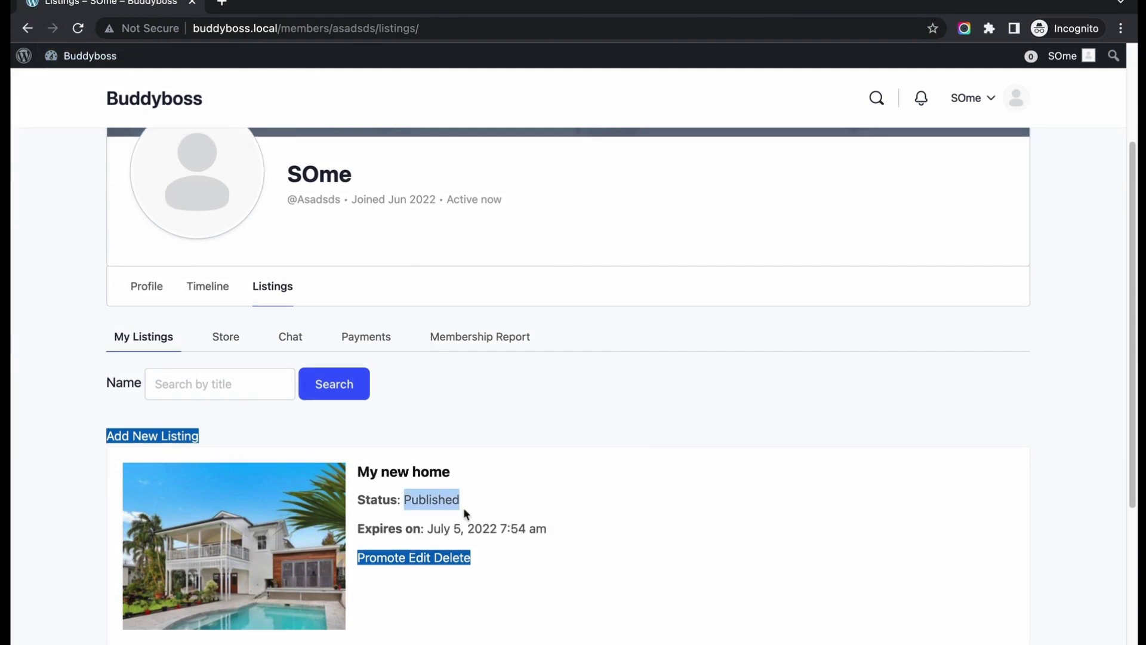
left_click(503, 482)
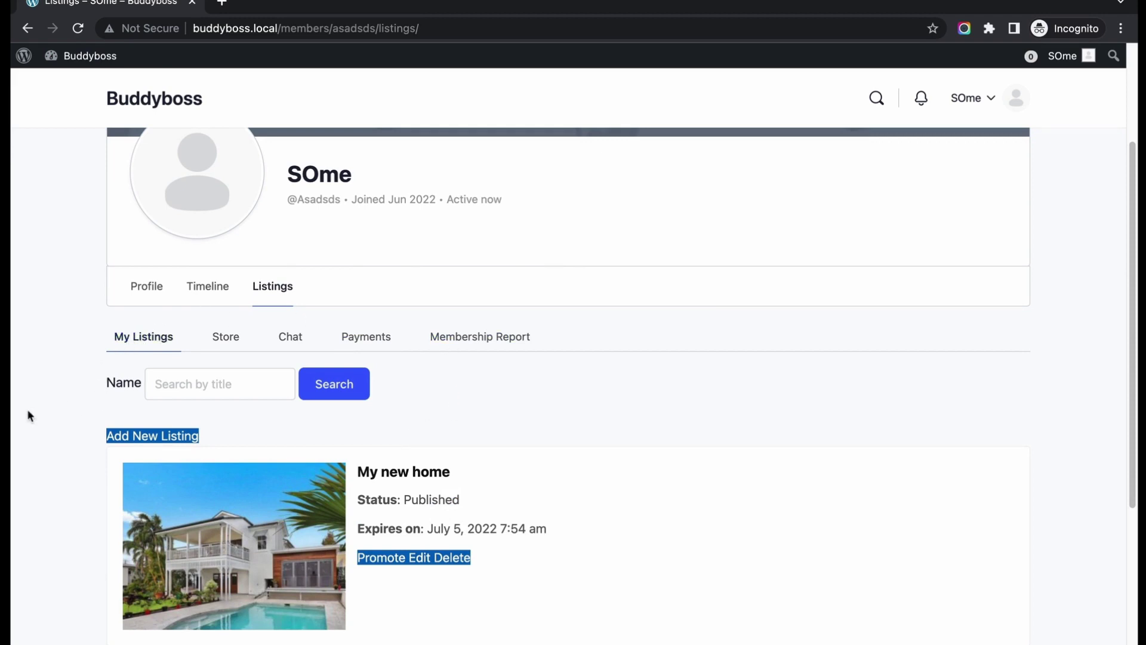
scroll(30, 416, "down", 5)
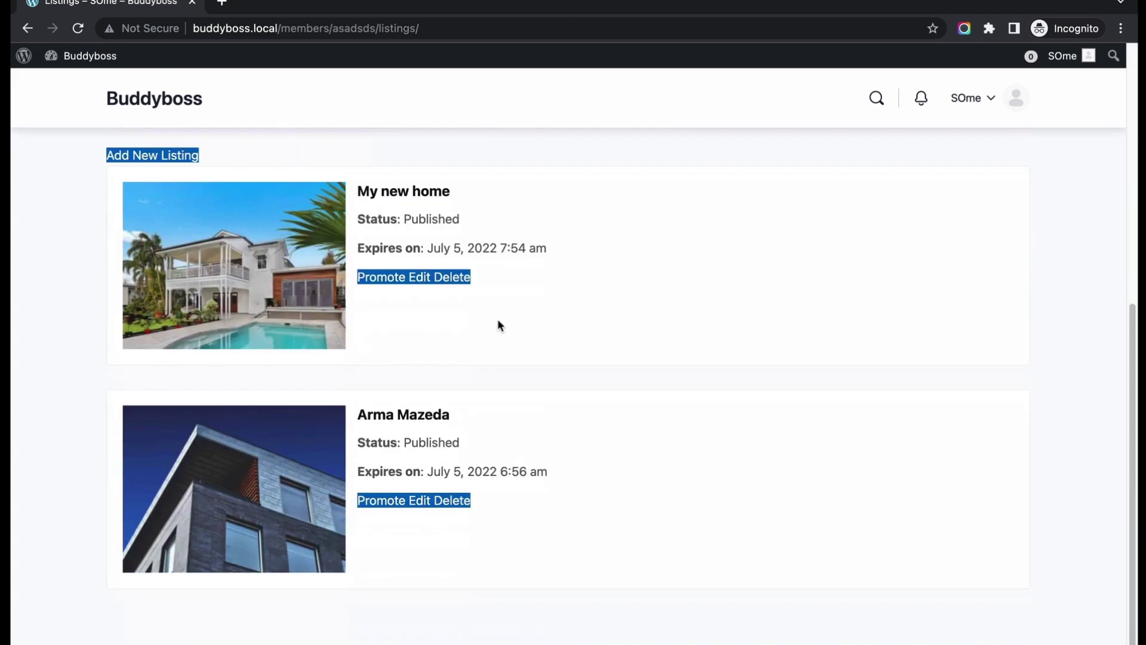
scroll(497, 323, "up", 5)
View the 'New Listing Publish by Member' post on the member's timeline.
left_click(216, 343)
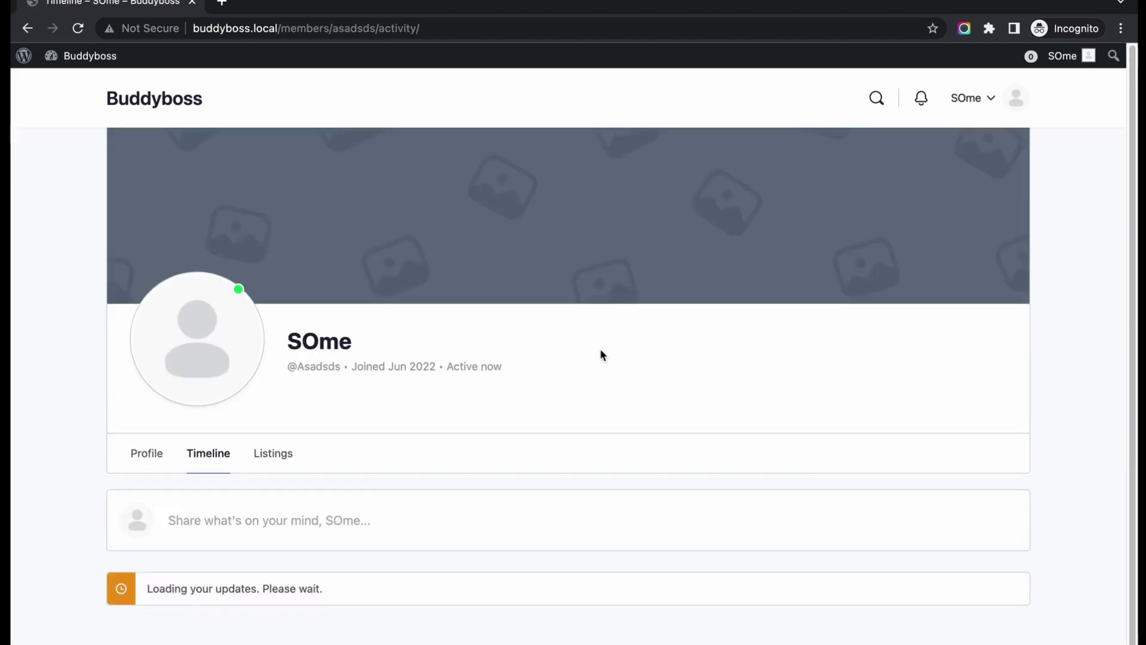
scroll(525, 376, "down", 5)
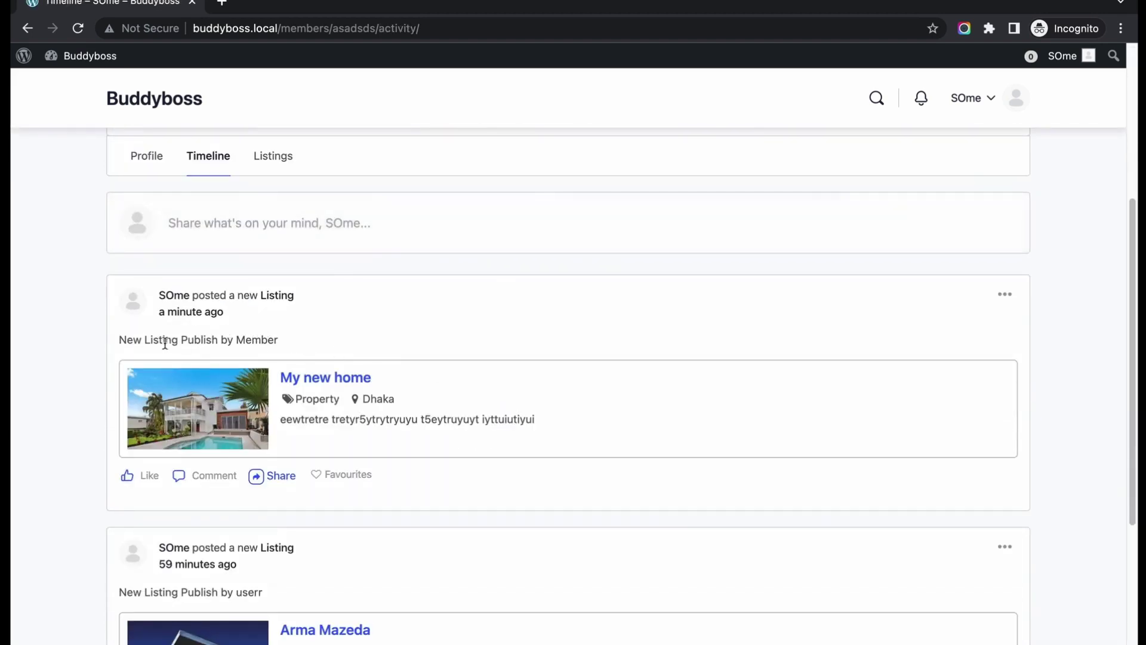
left_click_drag(122, 340, 274, 340)
left_click(316, 332)
scroll(383, 299, "down", 1)
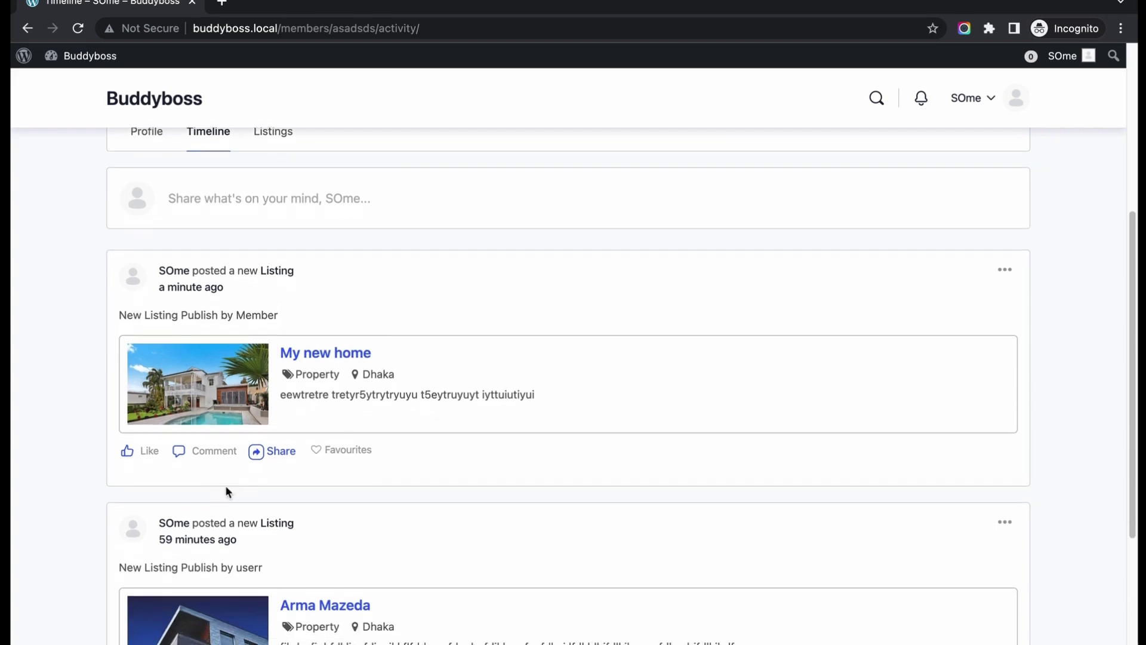
Like the 'My new home' post, check its Social Share options, and add it to favourites.
left_click(128, 454)
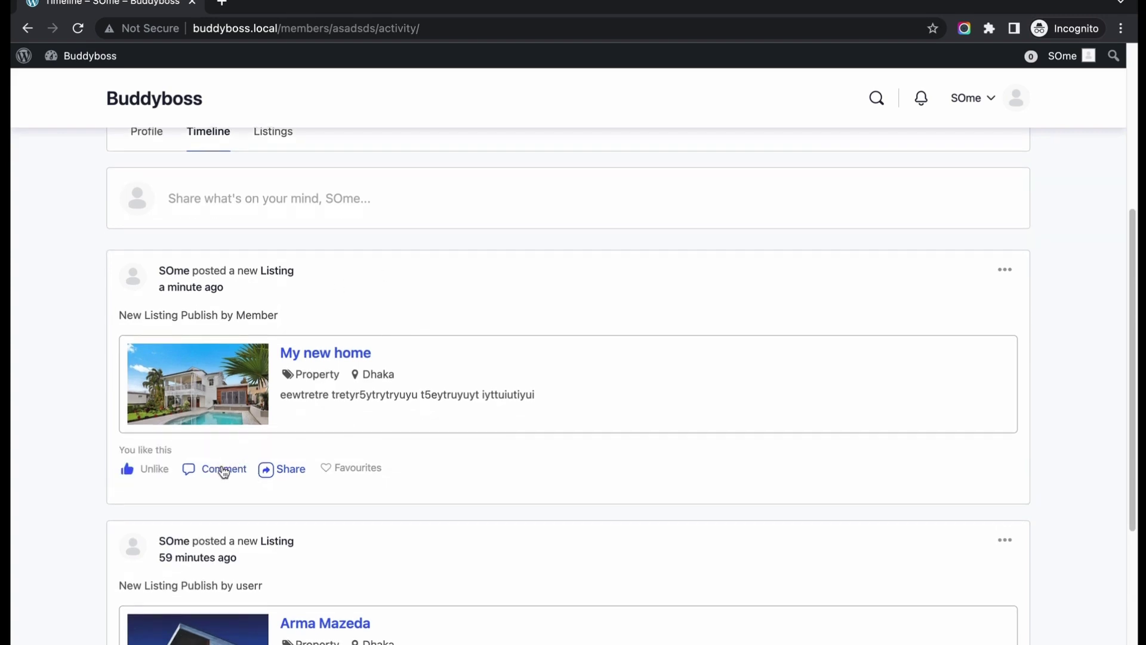
left_click(275, 472)
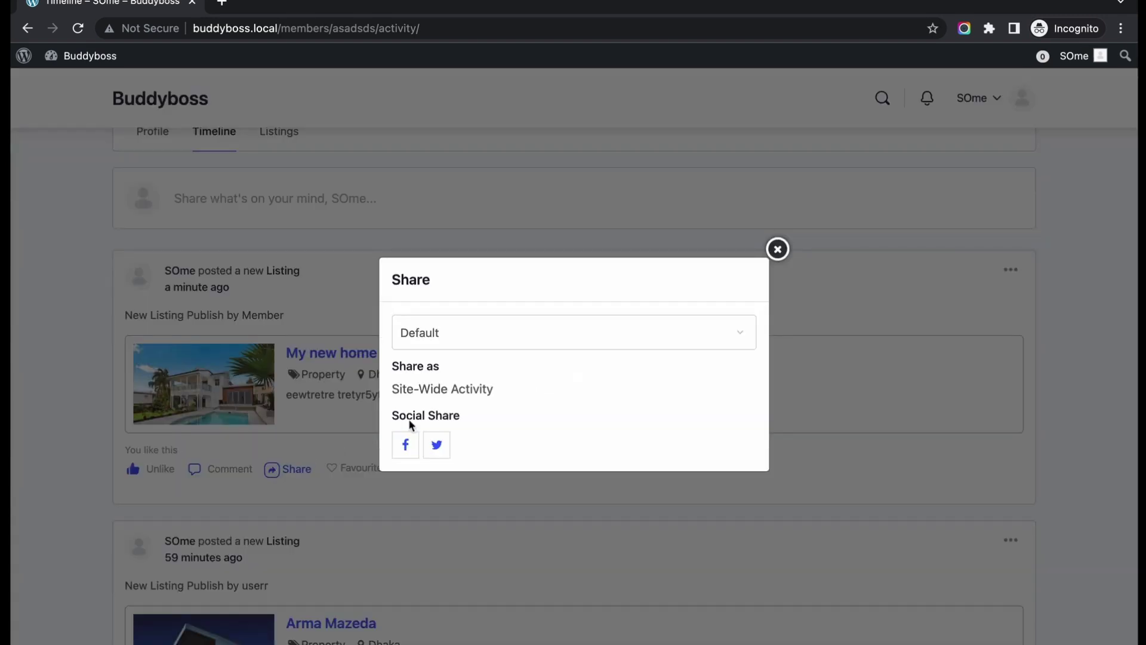
left_click_drag(395, 417, 468, 420)
left_click(780, 255)
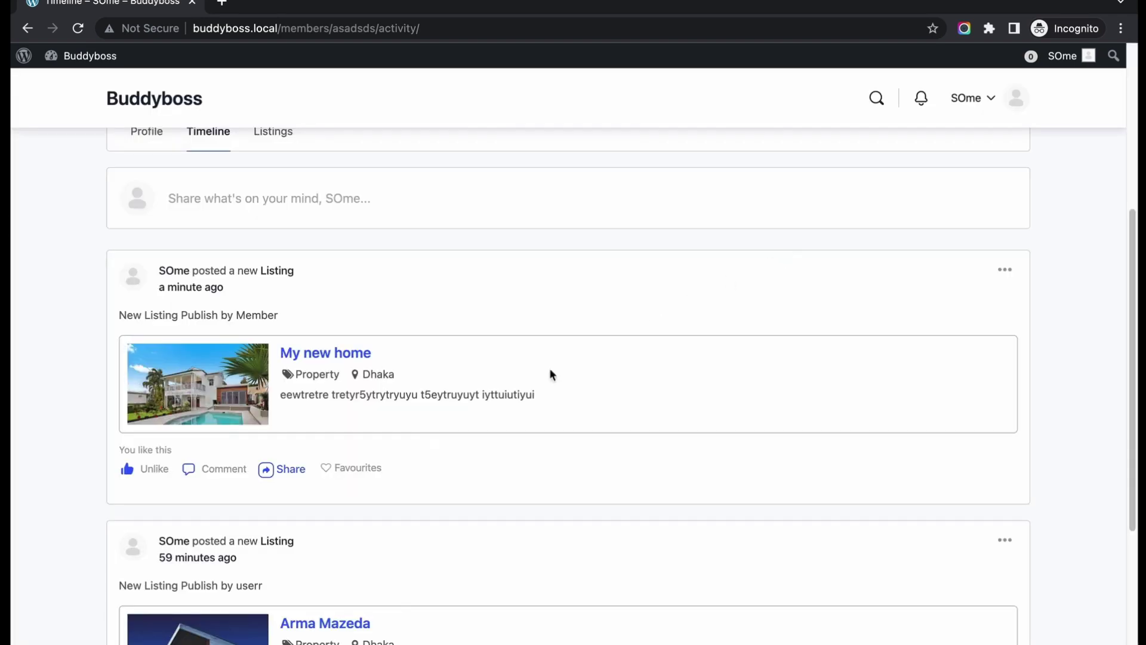
left_click(361, 470)
key("super+grave")
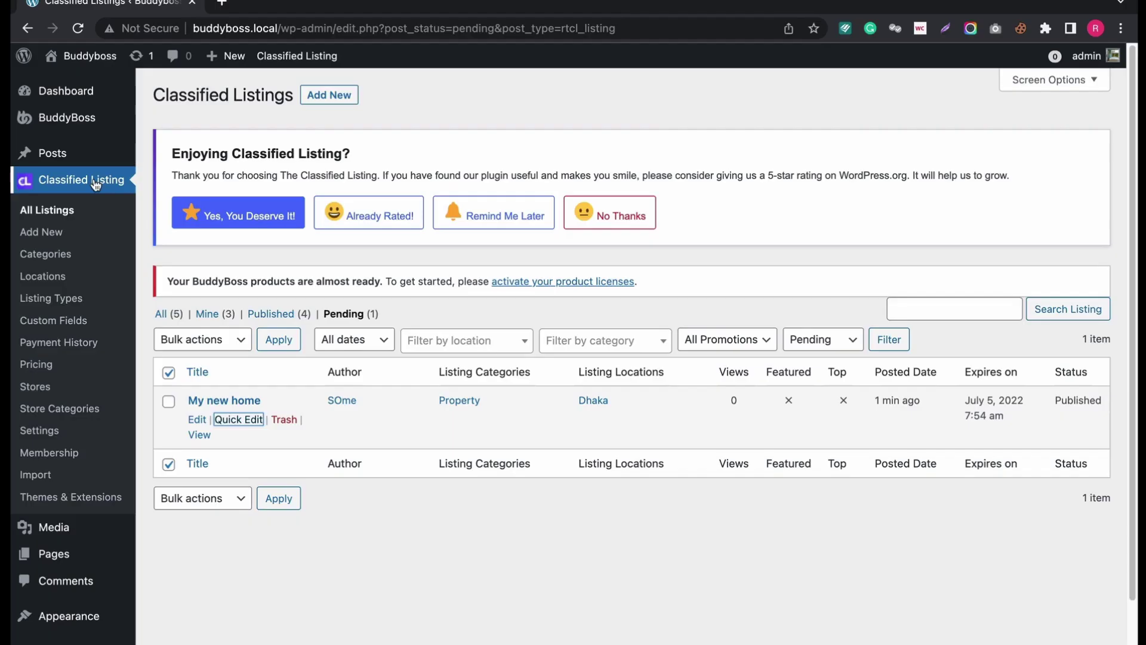
Go to the BuddyBoss tab of the Classified Listing settings.
left_click(39, 433)
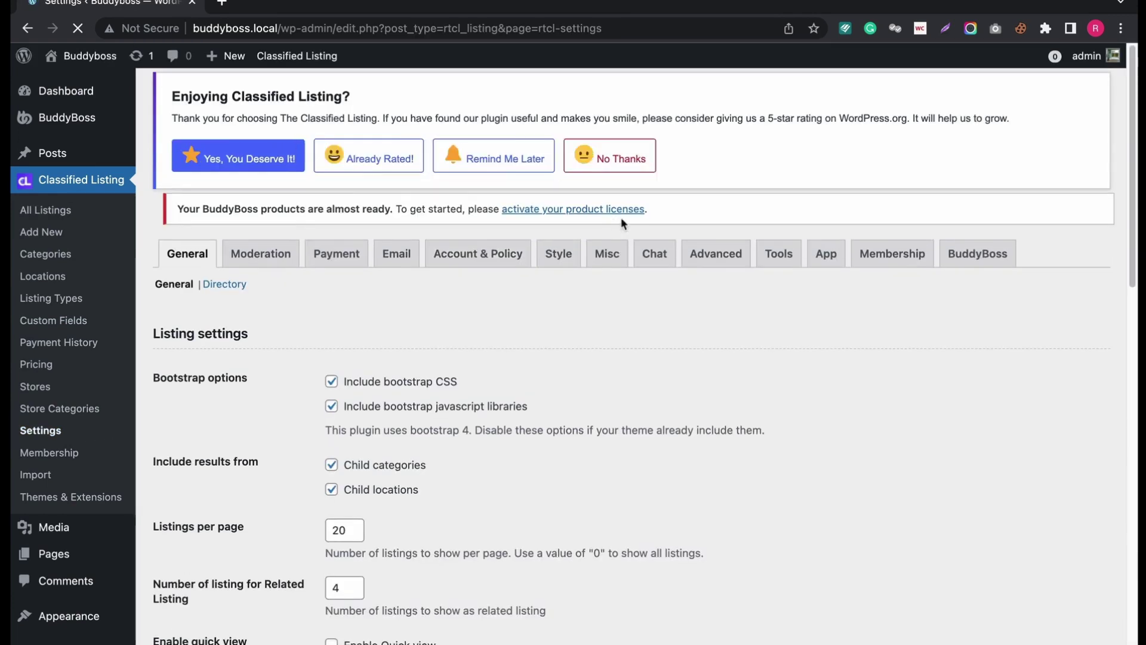
scroll(910, 233, "down", 1)
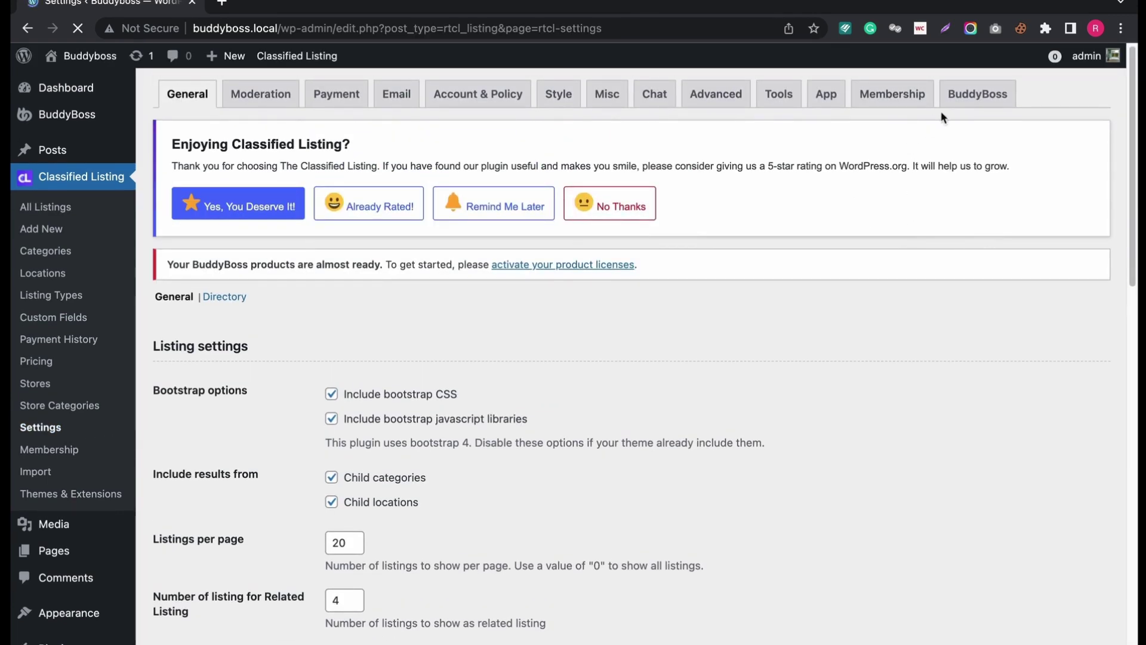
left_click(955, 101)
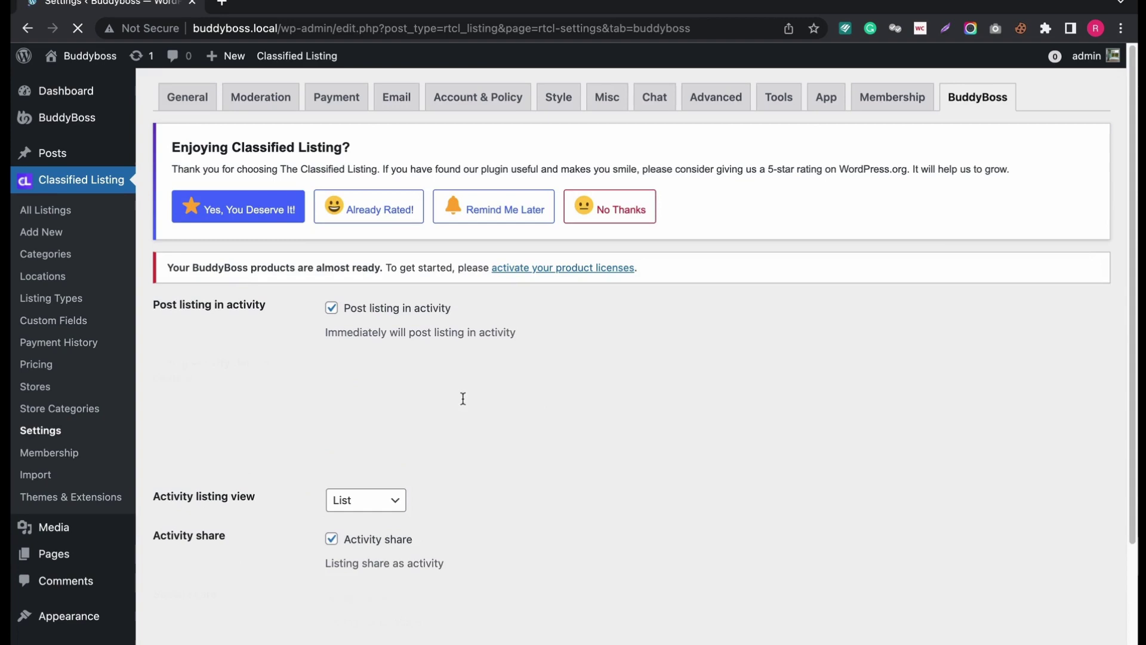
scroll(687, 346, "down", 2)
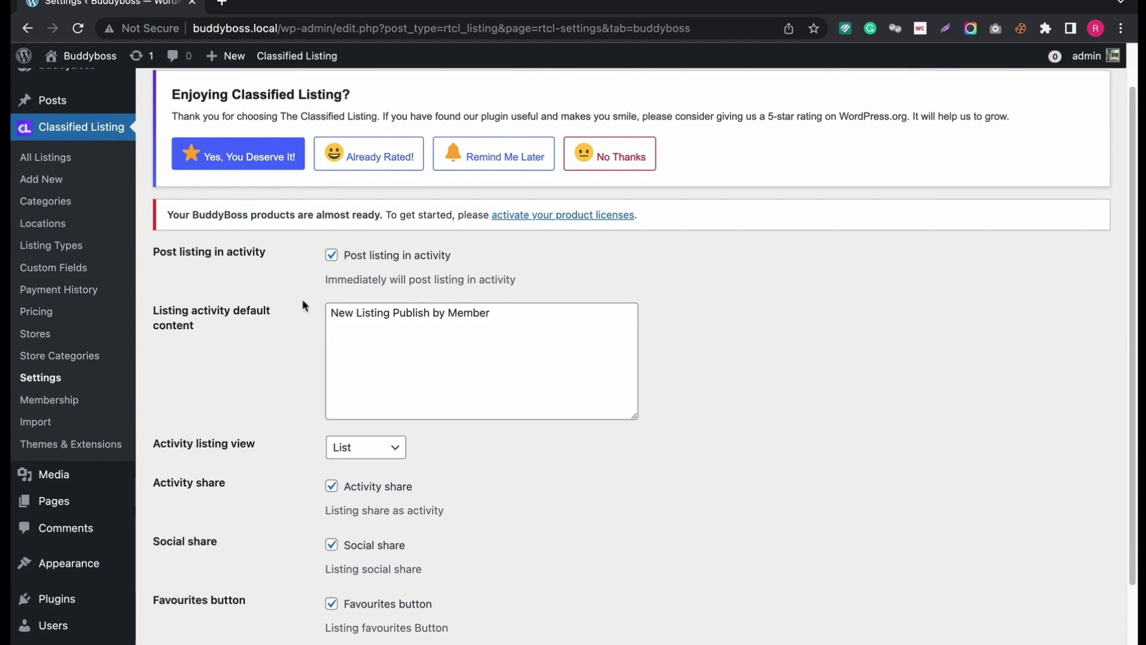
scroll(388, 376, "down", 1)
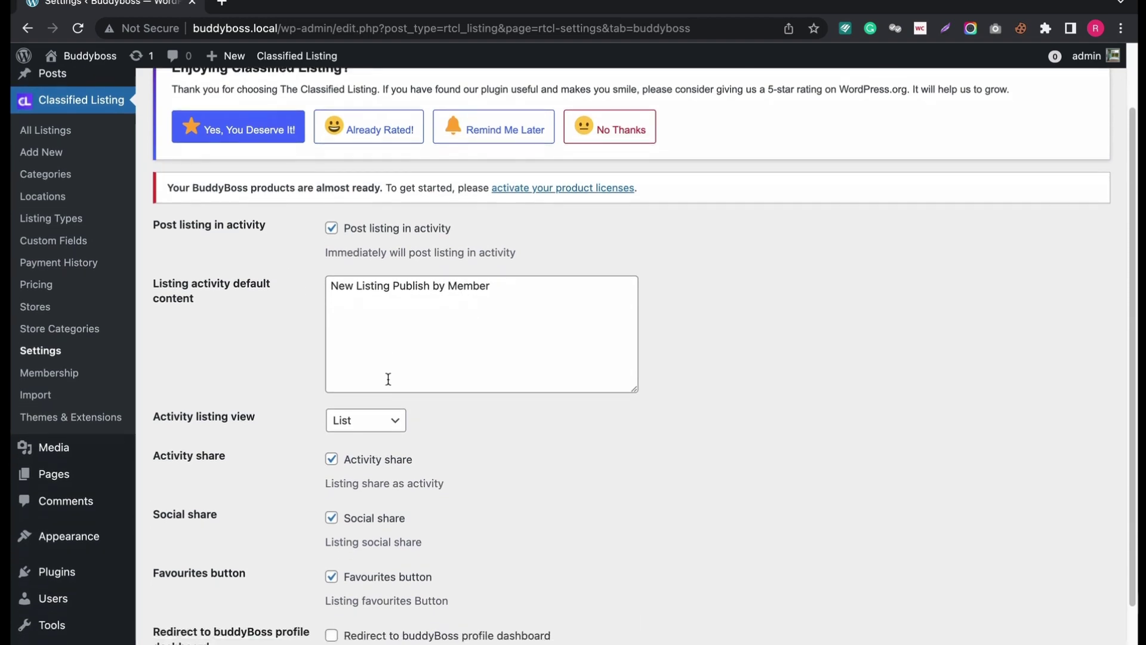
scroll(388, 378, "down", 1)
Disable Social share and the Favourites button, enable the profile-dashboard redirect, and check activity view options.
left_click(332, 490)
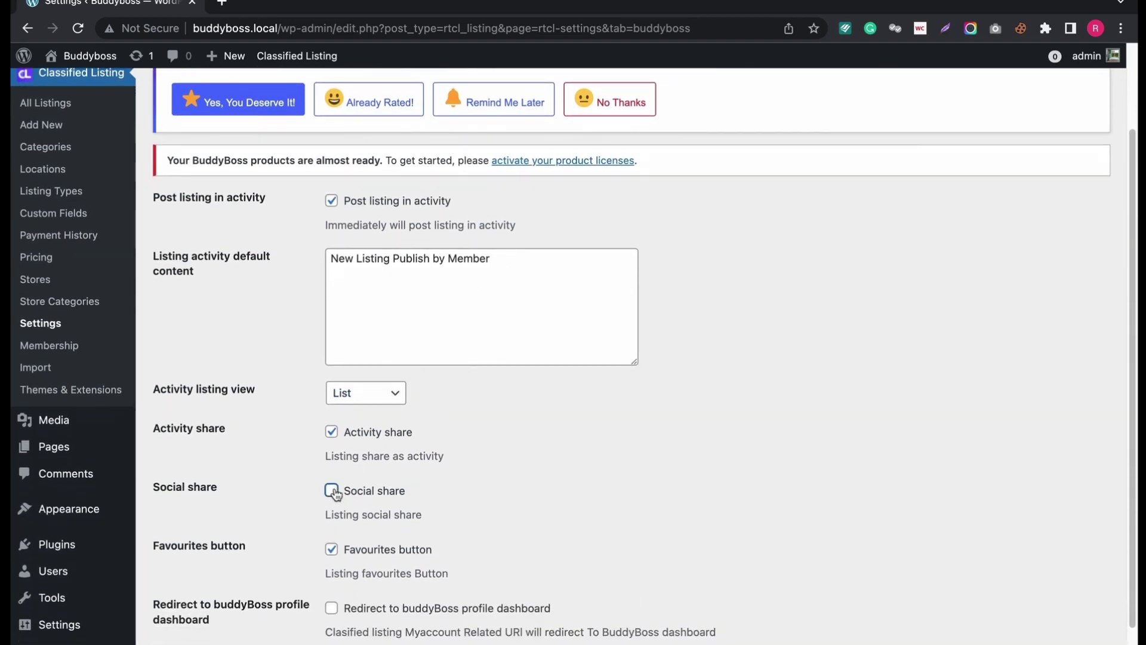
left_click(332, 549)
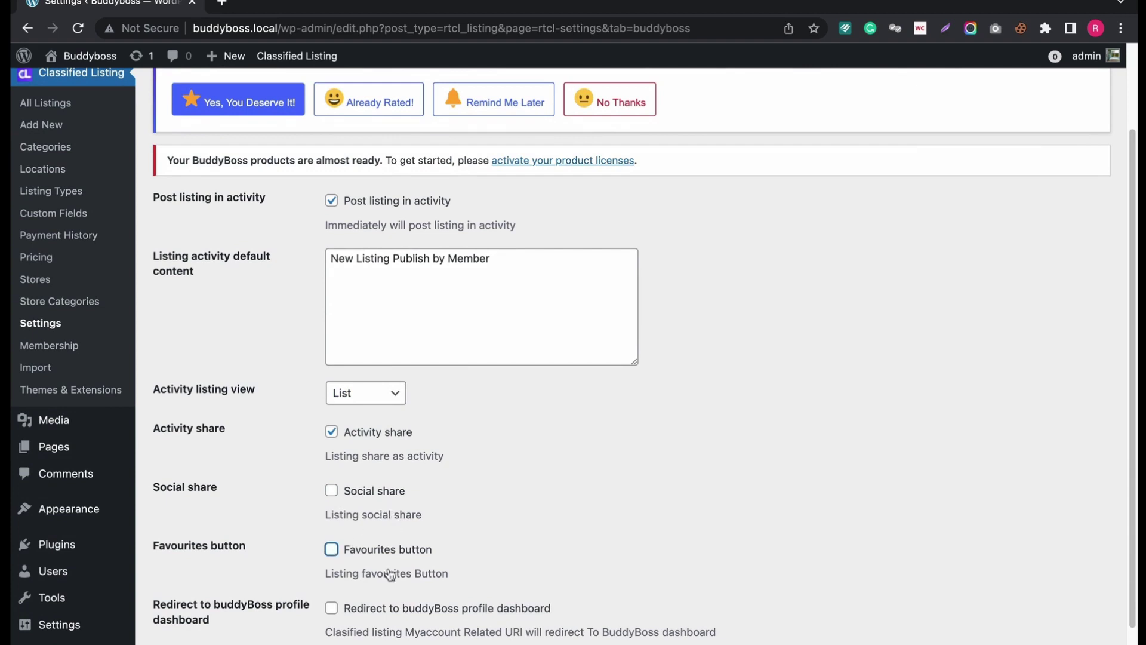
left_click(332, 609)
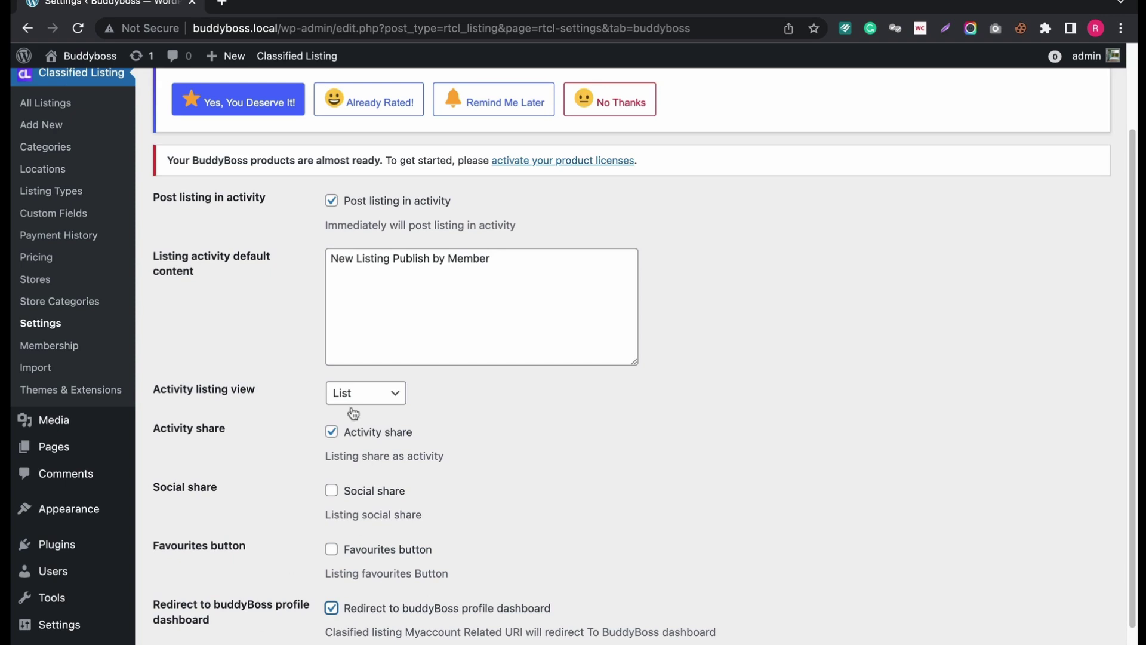
left_click(342, 392)
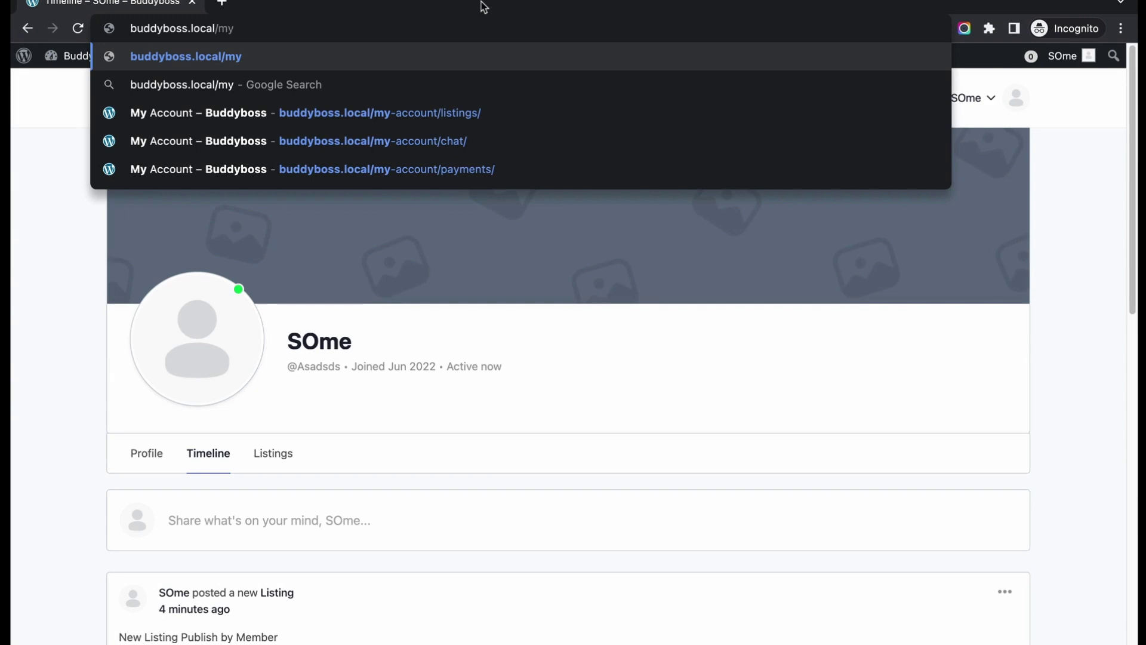
Go to buddyboss.local/my-account in the member's browser window.
type("-account")
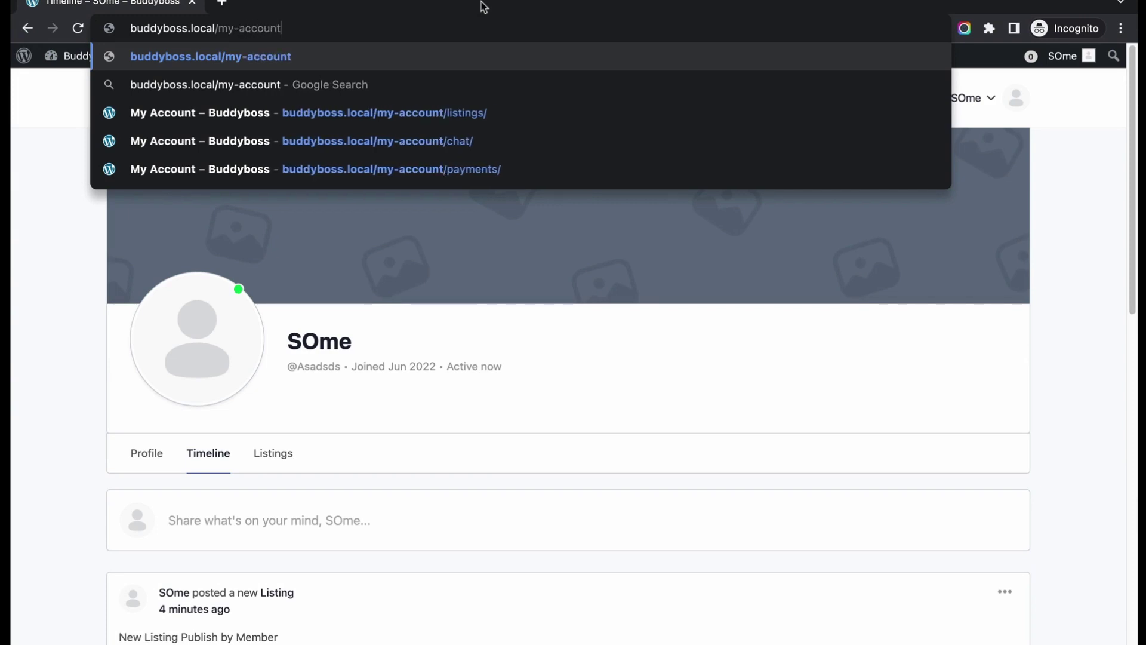
key("Return")
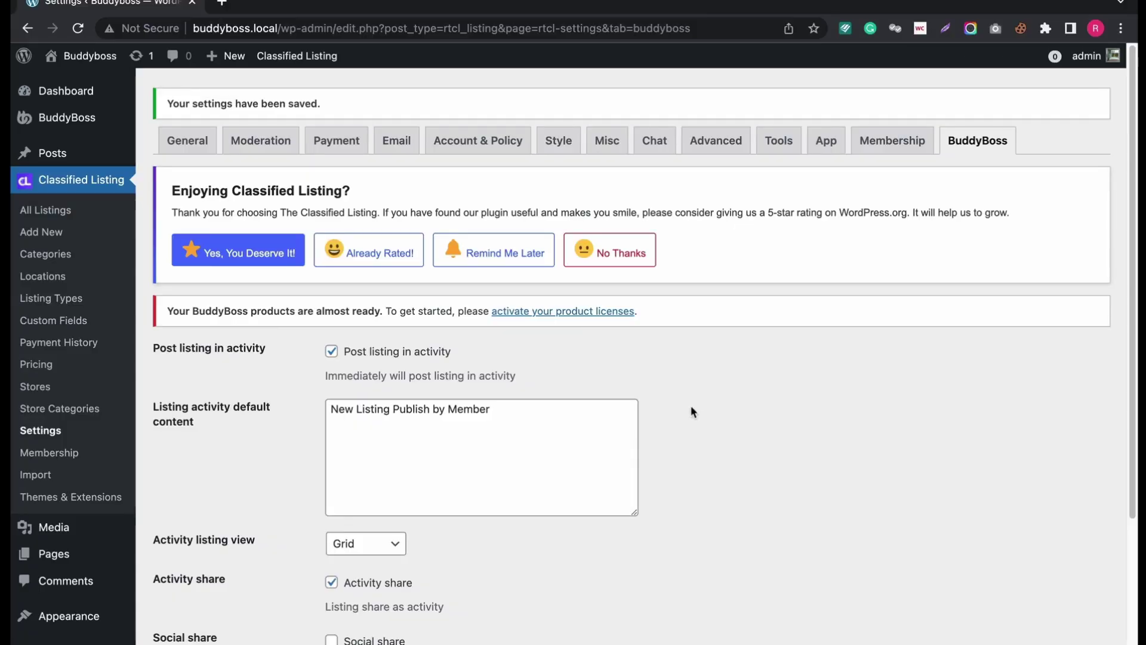
Uncheck 'Redirect to buddyBoss profile dashboard' and save the BuddyBoss settings.
scroll(688, 409, "down", 5)
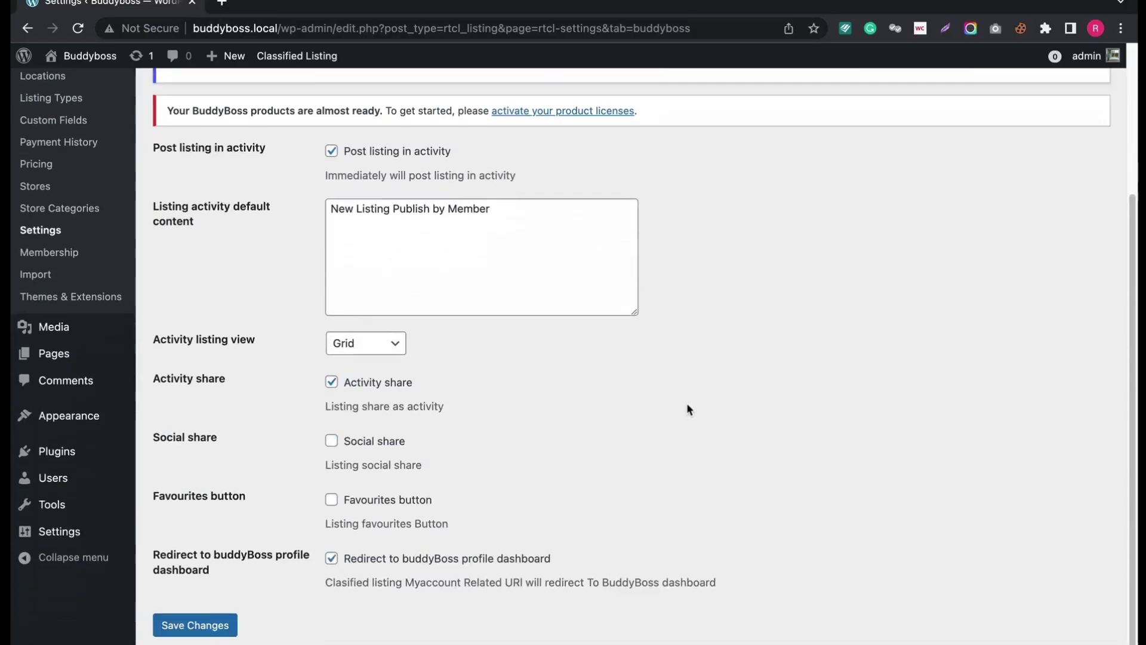
left_click(332, 537)
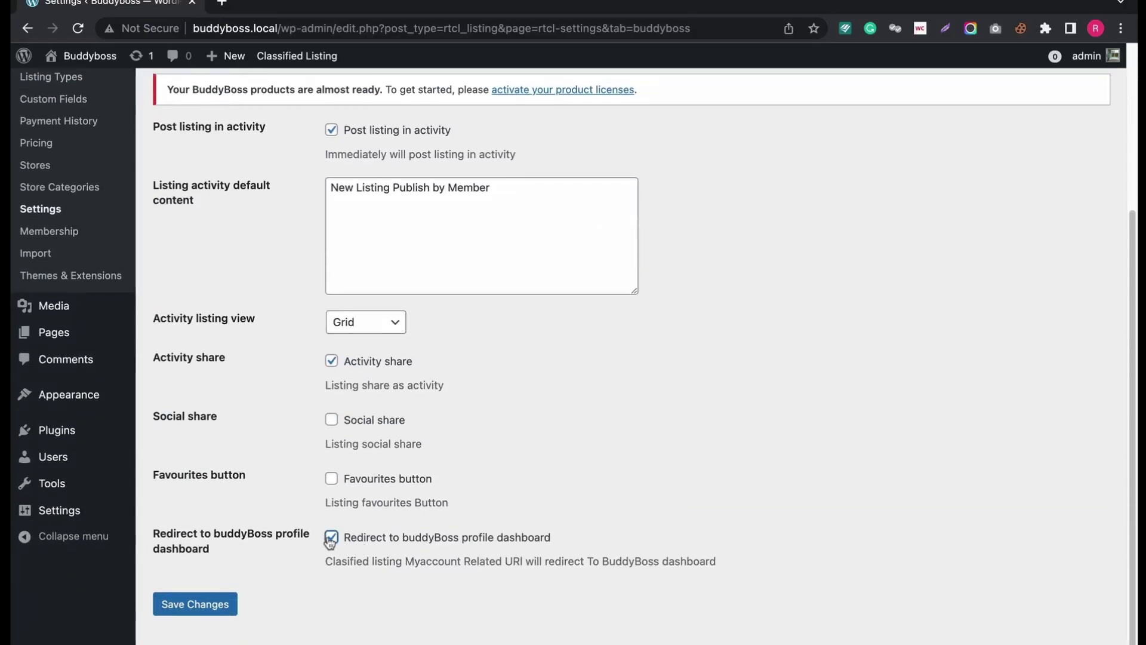
left_click(219, 604)
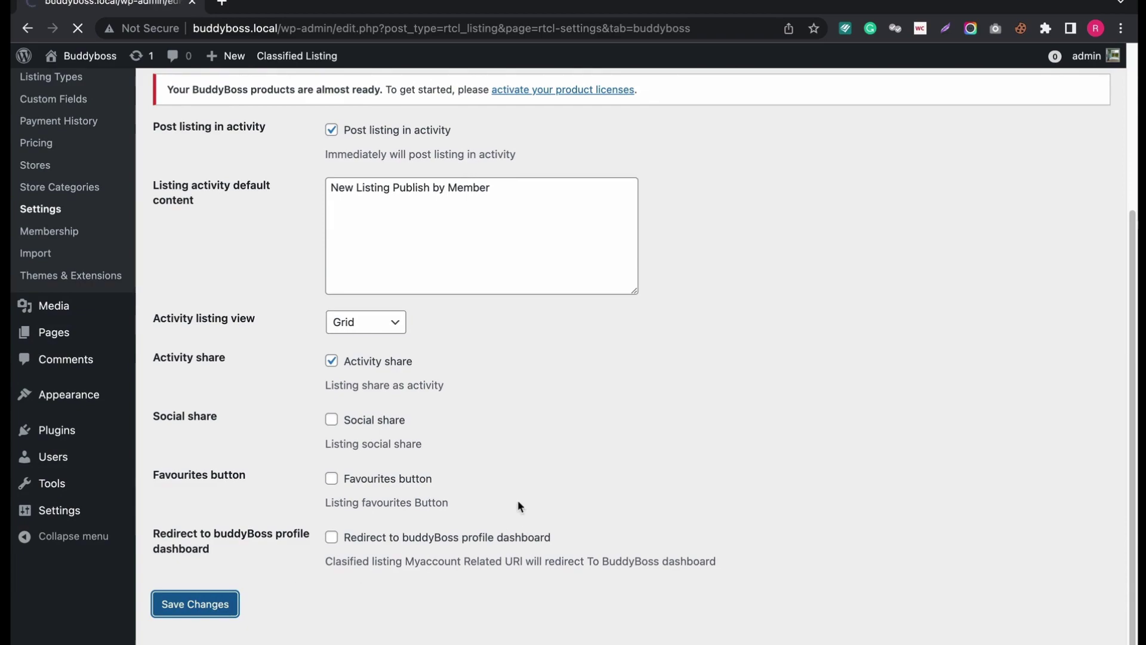